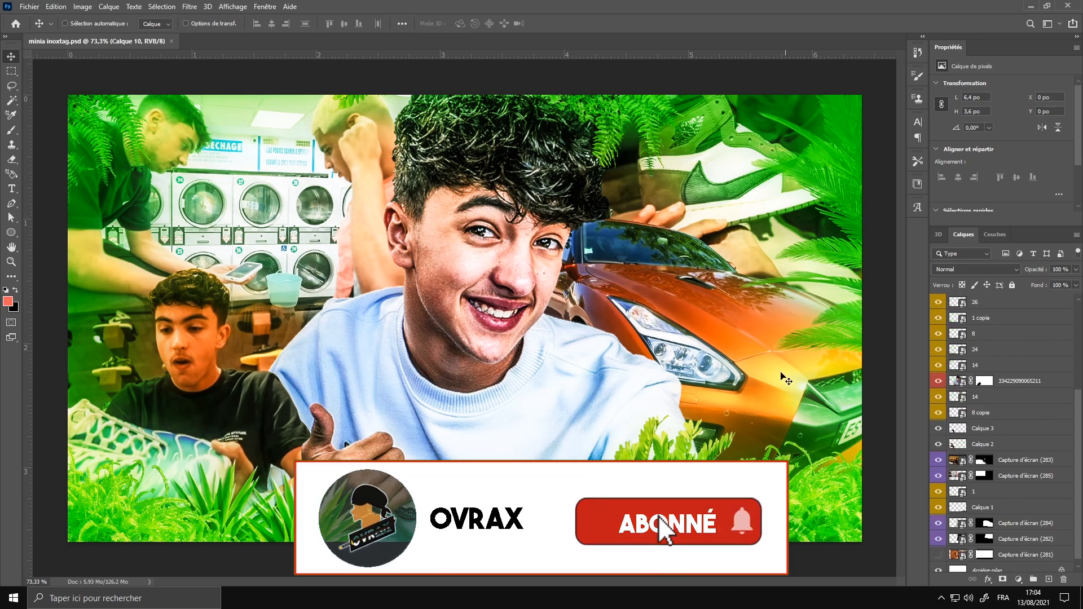
Hide every layer in the stack, from Calque 10 down to the background layer.
scroll(980, 444, up, 6)
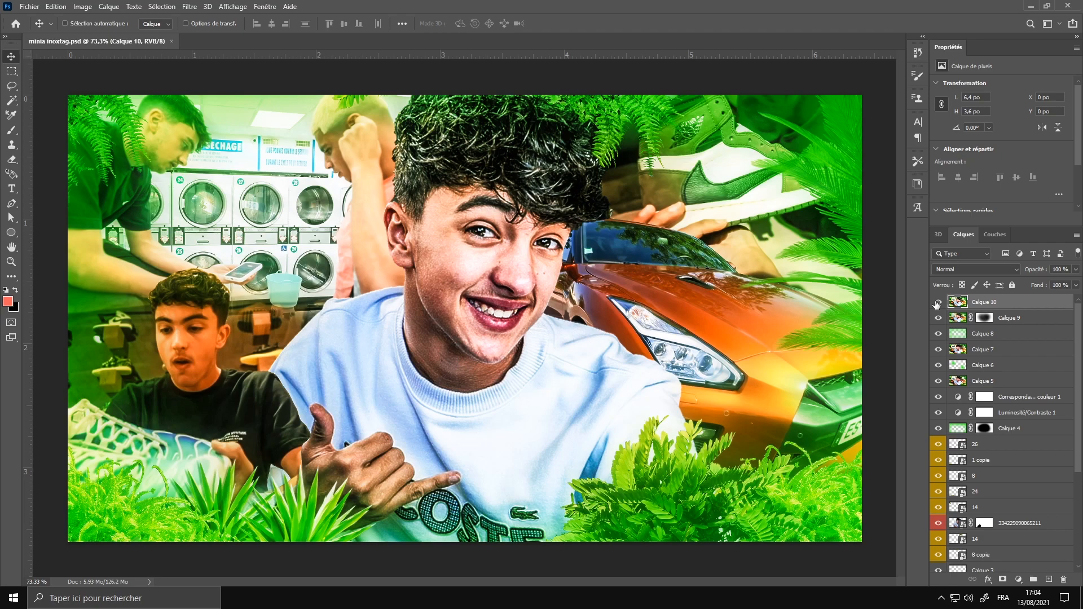
drag(938, 315, 939, 581)
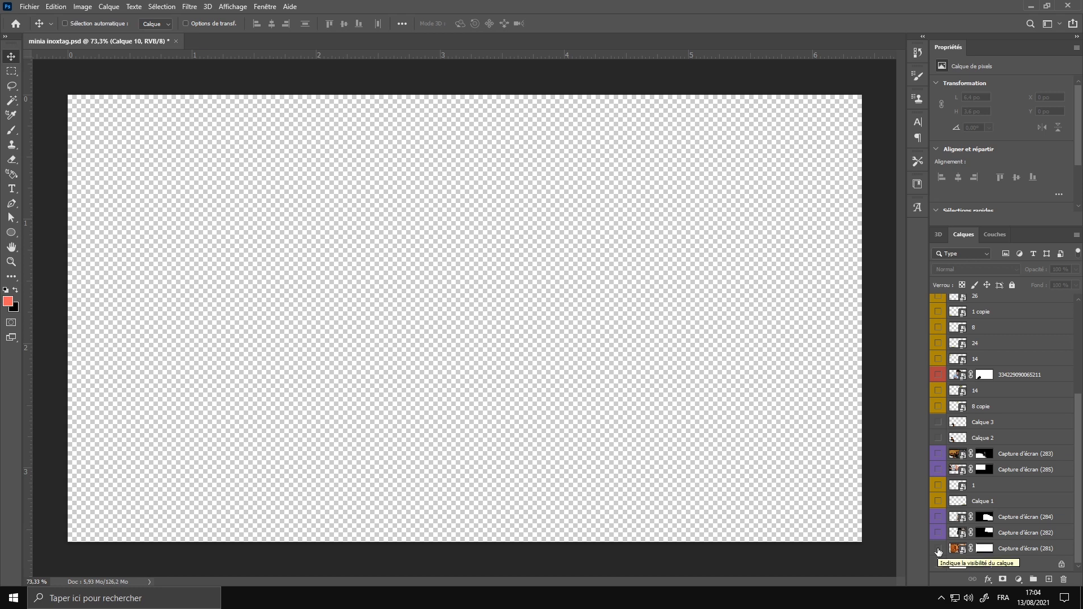
scroll(938, 551, up, 3)
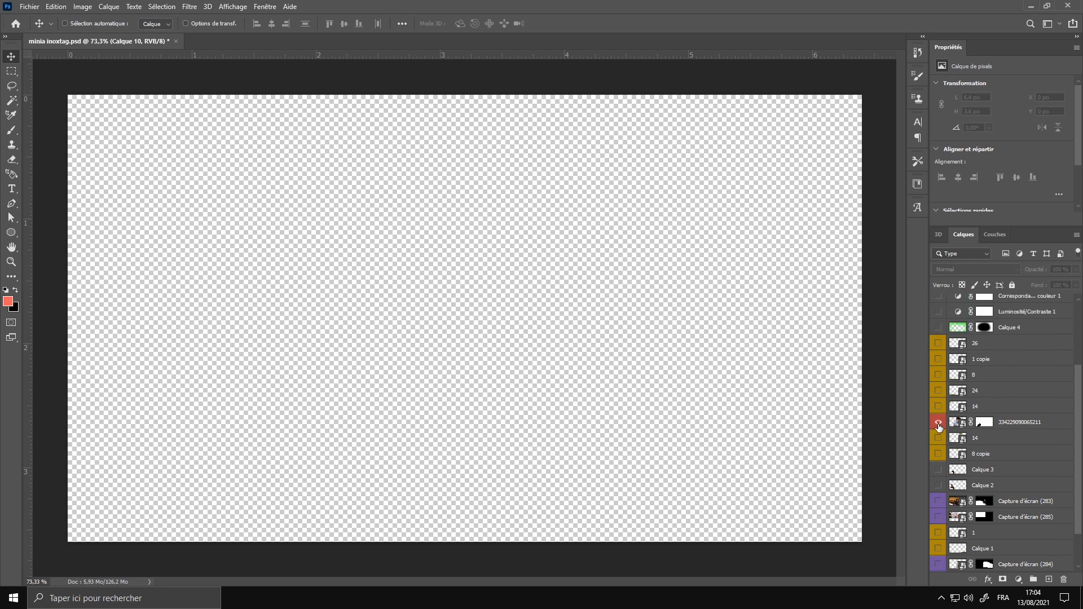
click(938, 424)
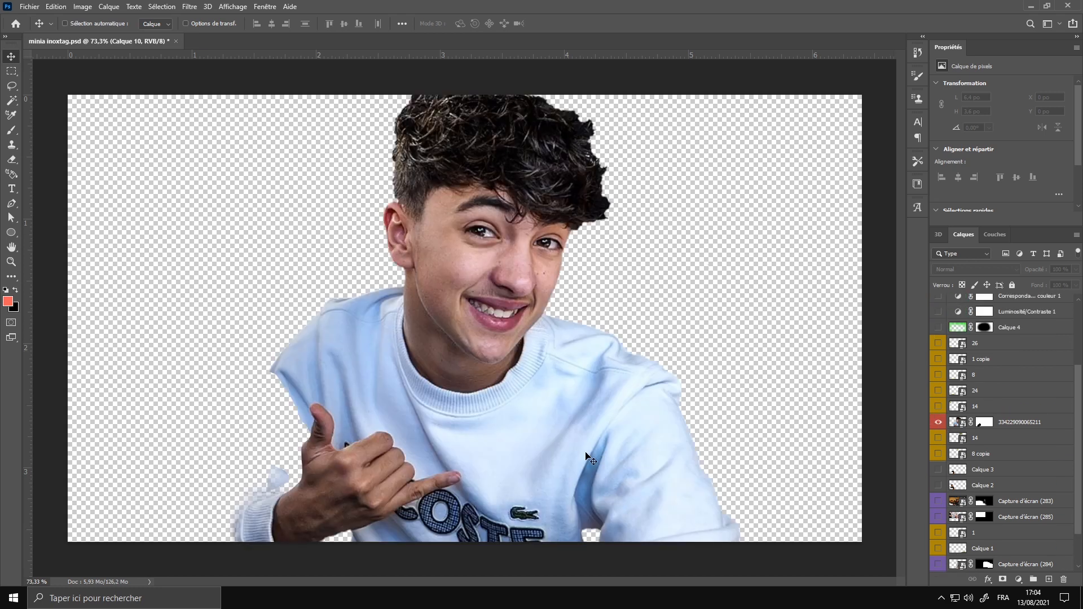
click(937, 423)
scroll(951, 431, down, 3)
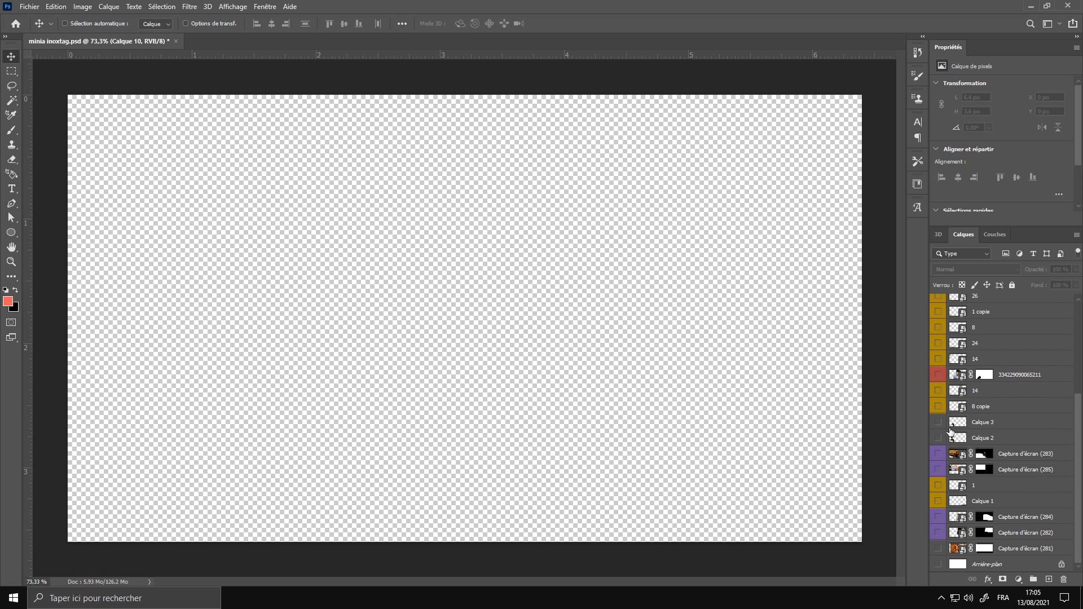
click(939, 375)
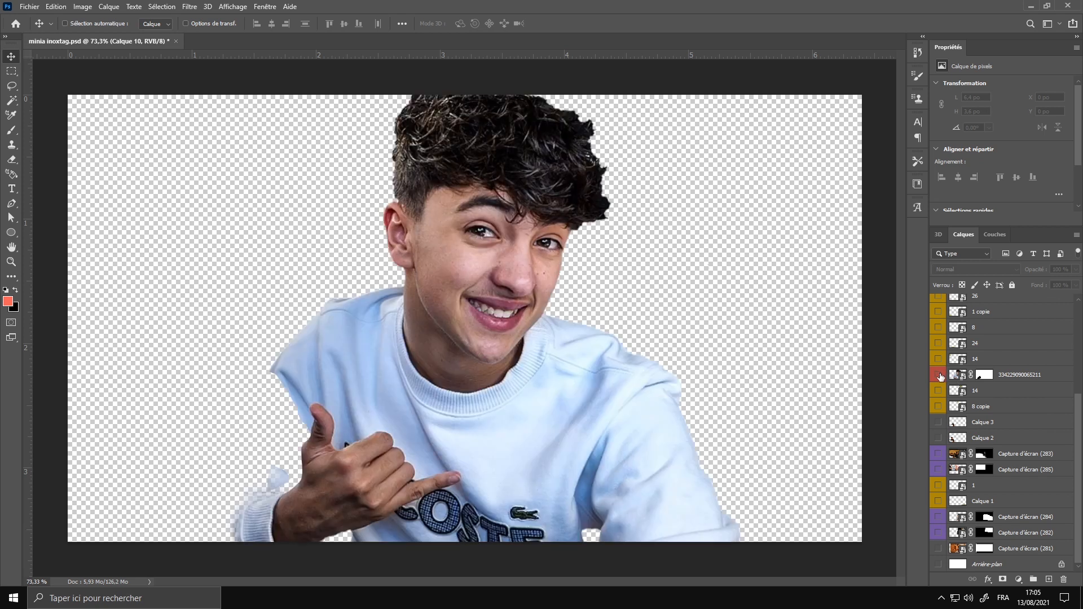
click(939, 375)
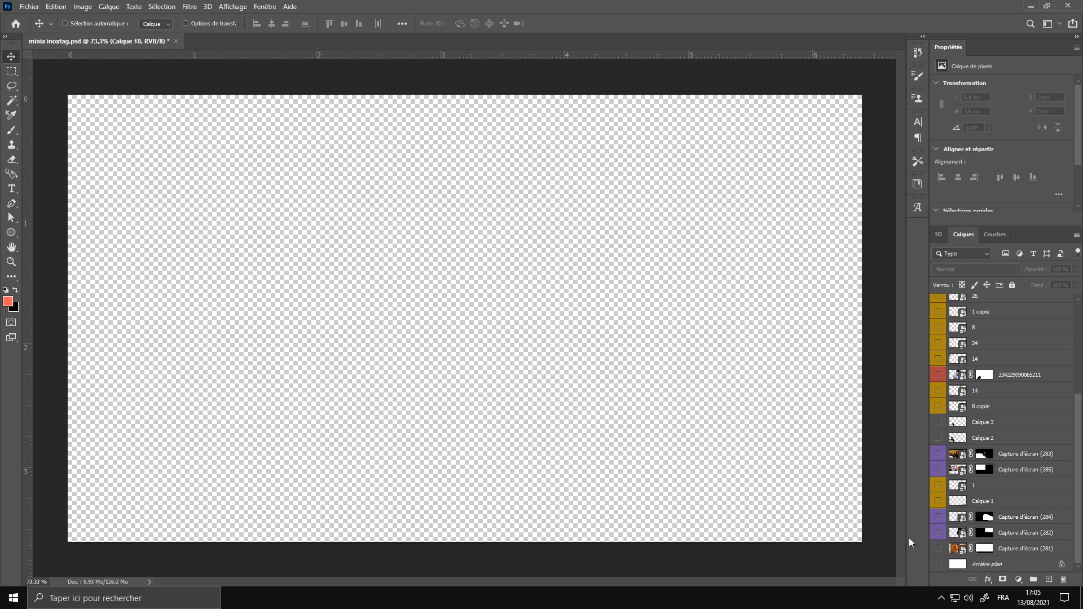
click(937, 379)
click(937, 377)
click(937, 375)
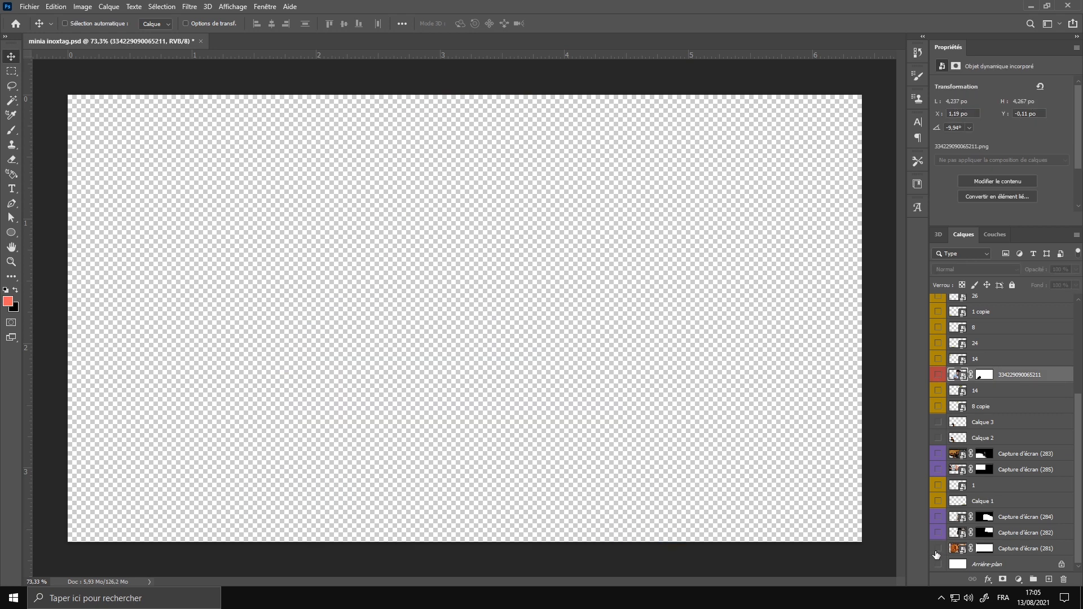
Show the sneaker screenshot (282) and the car screenshot (284) with their layer masks disabled.
click(937, 533)
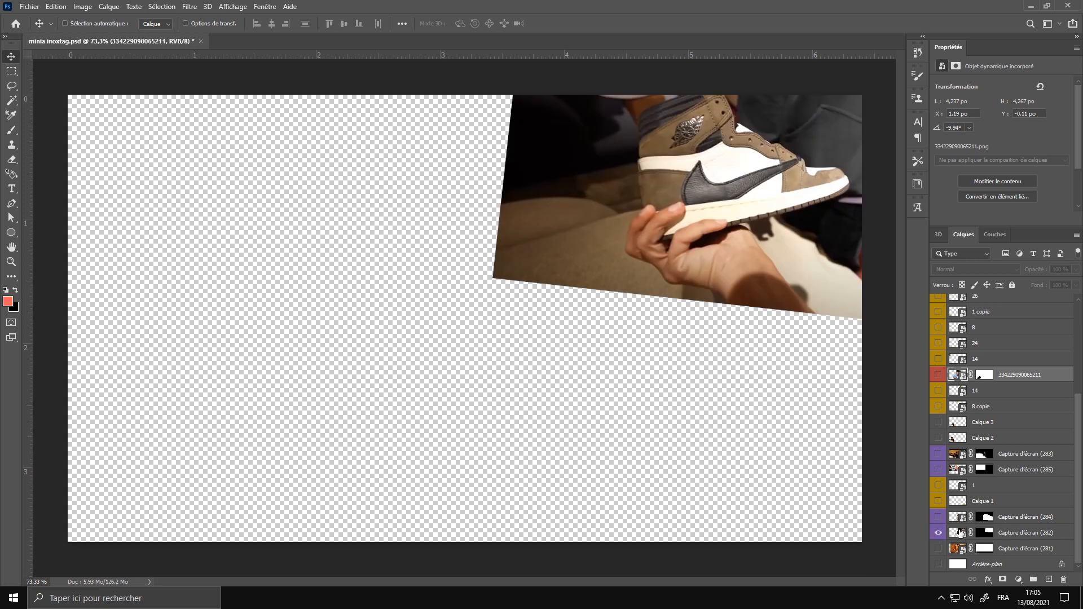
shift+click(982, 533)
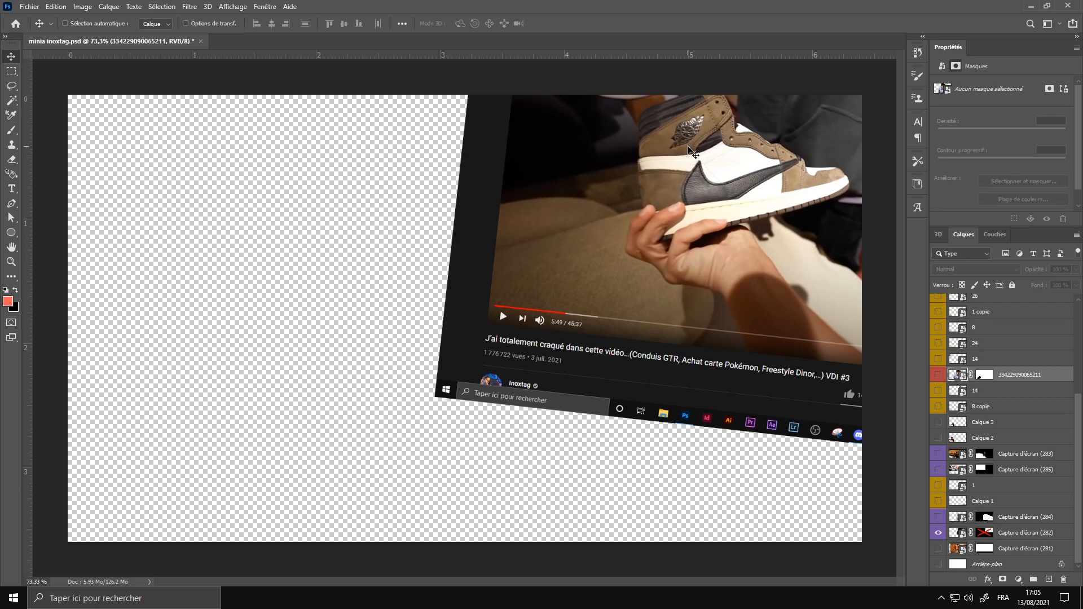
click(937, 516)
shift+click(981, 516)
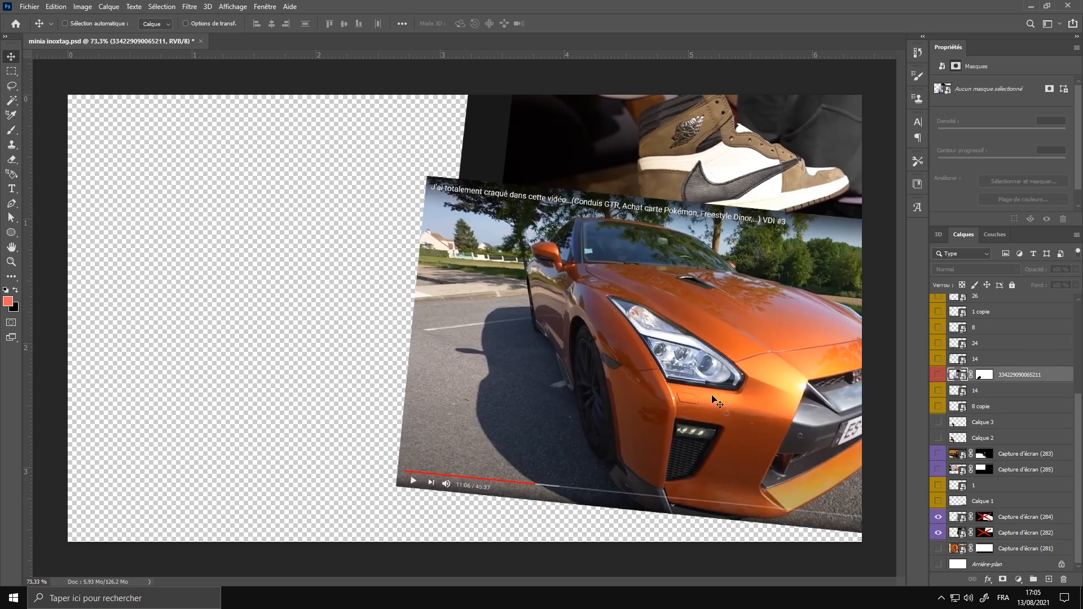
Show the laundromat screenshot (285) and the shoe shop screenshot (283) with their layer masks disabled.
click(937, 470)
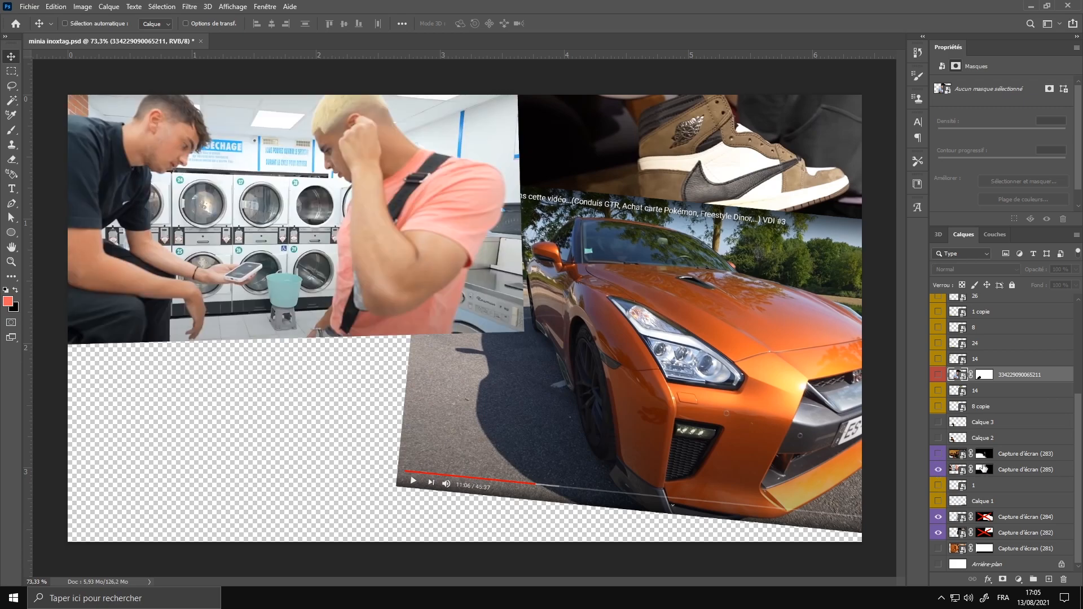
shift+click(984, 469)
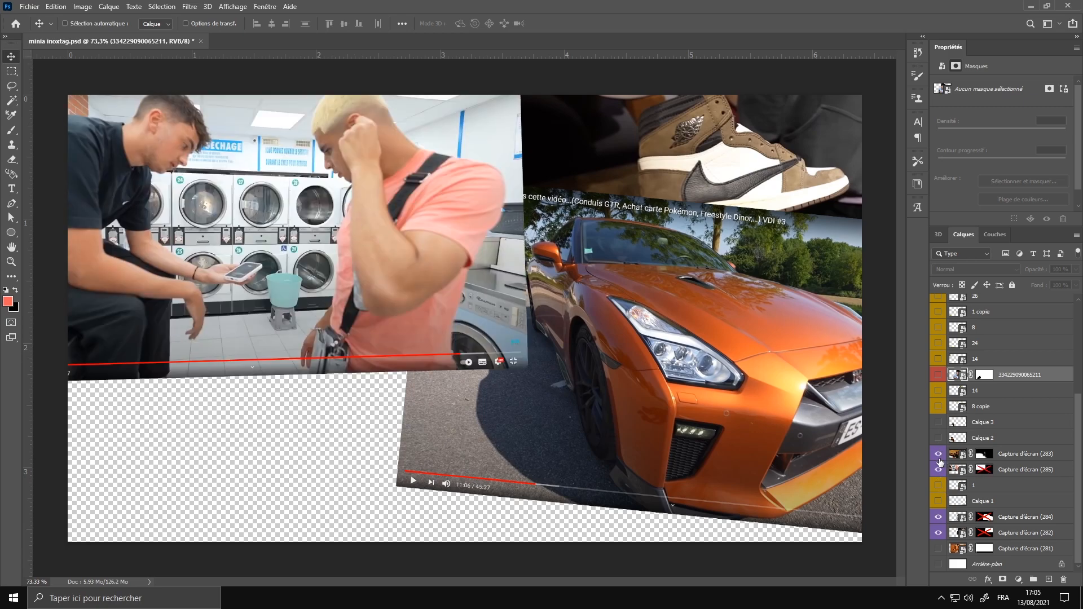
click(938, 454)
shift+click(983, 453)
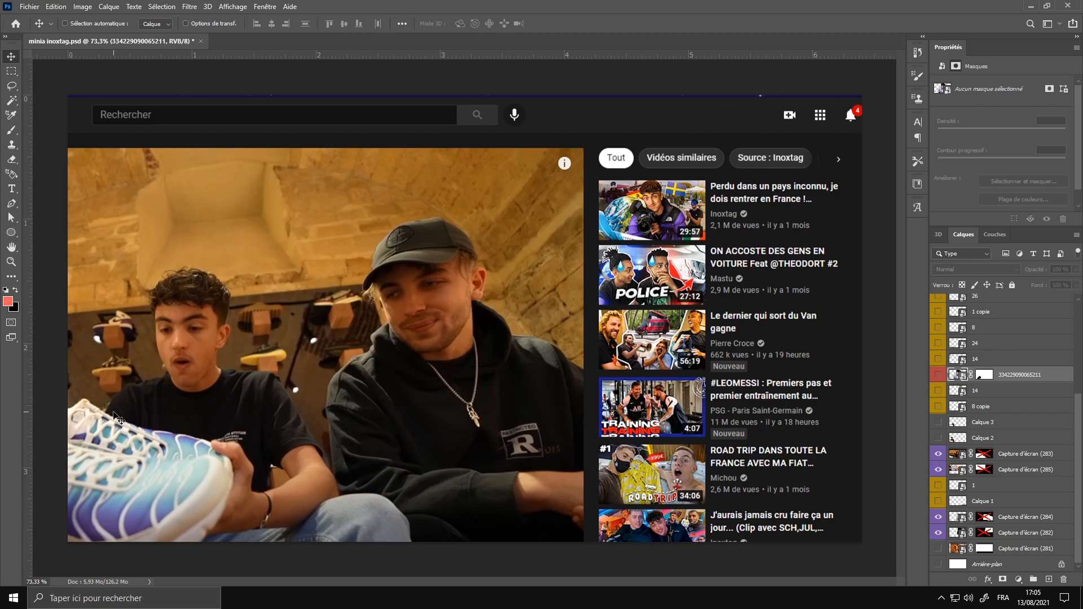
Hide the four screenshot layers (283), (285), (284) and (282).
click(937, 454)
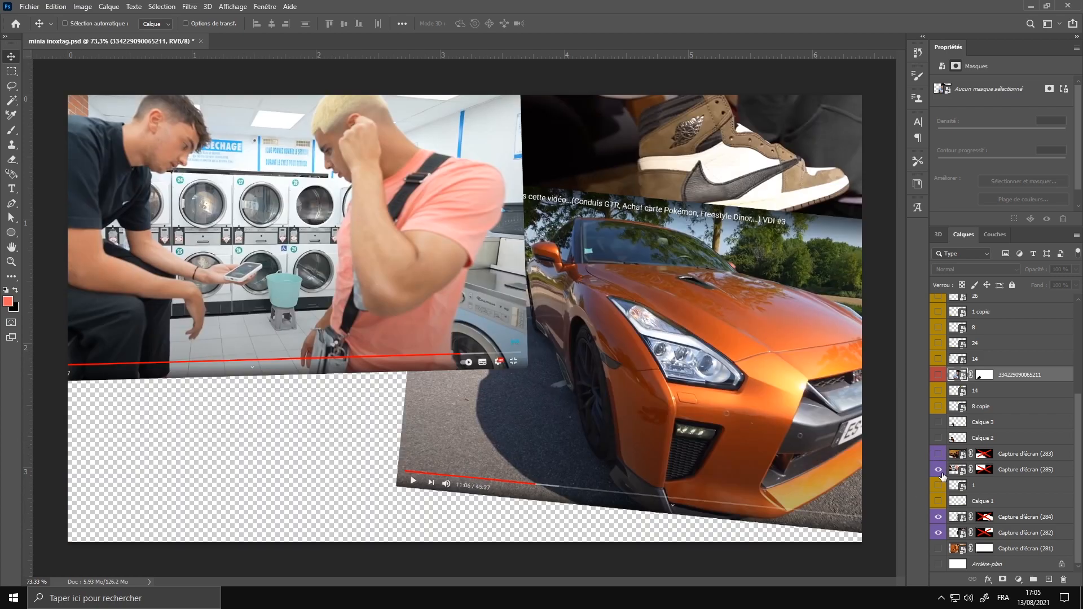
click(938, 469)
click(939, 530)
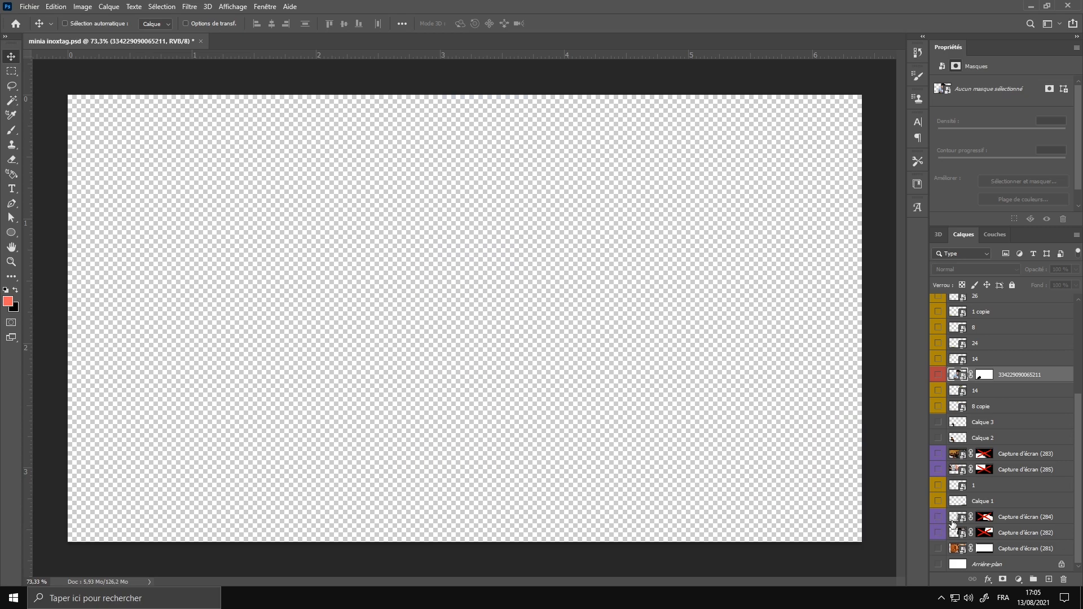
Show the sneaker screenshot (282) and the car screenshot (284), and re-enable both layer masks.
click(938, 533)
shift+click(990, 535)
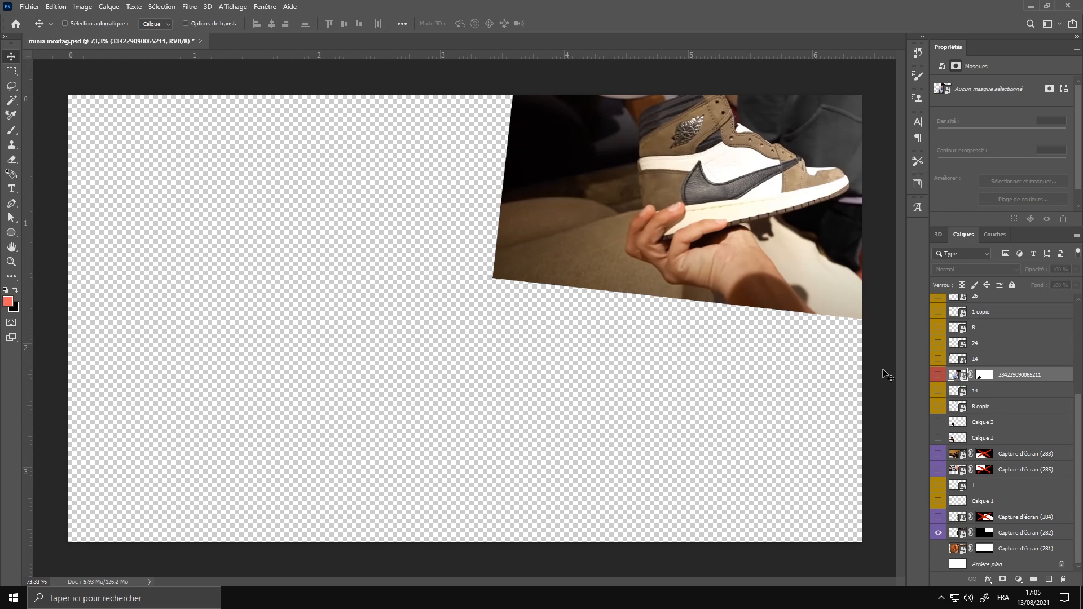
click(938, 517)
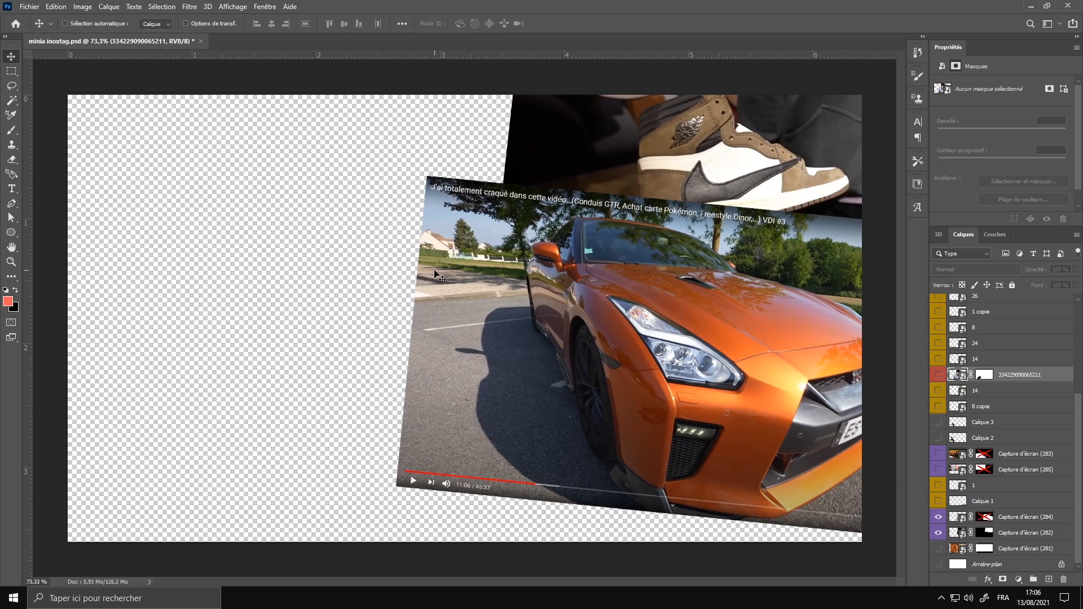
shift+click(984, 517)
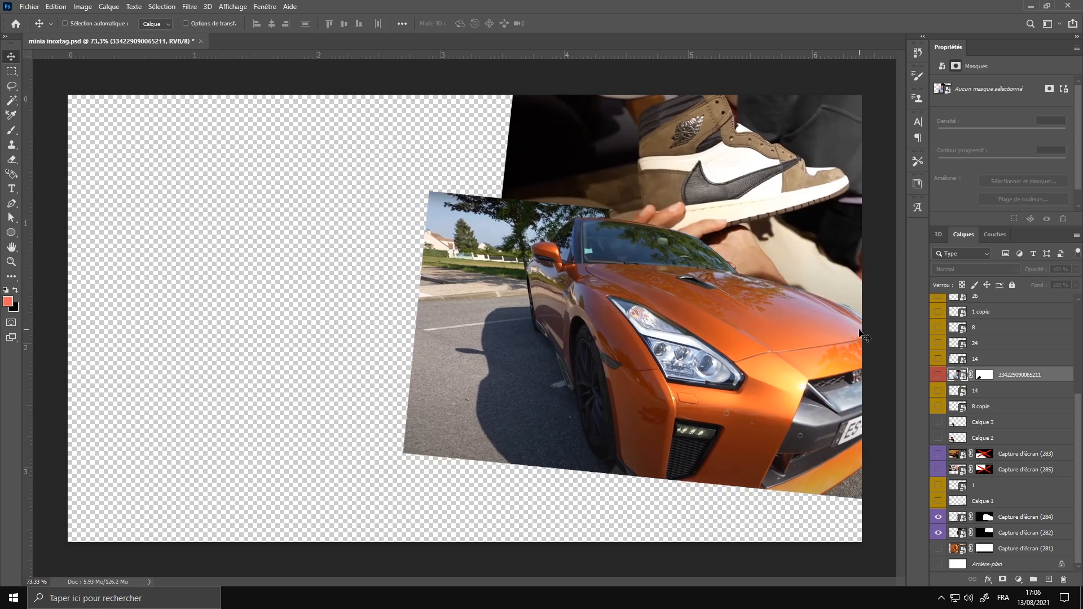
Show the laundromat screenshot (285) and the shoe shop screenshot (283) with the latter's layer mask re-enabled.
click(938, 469)
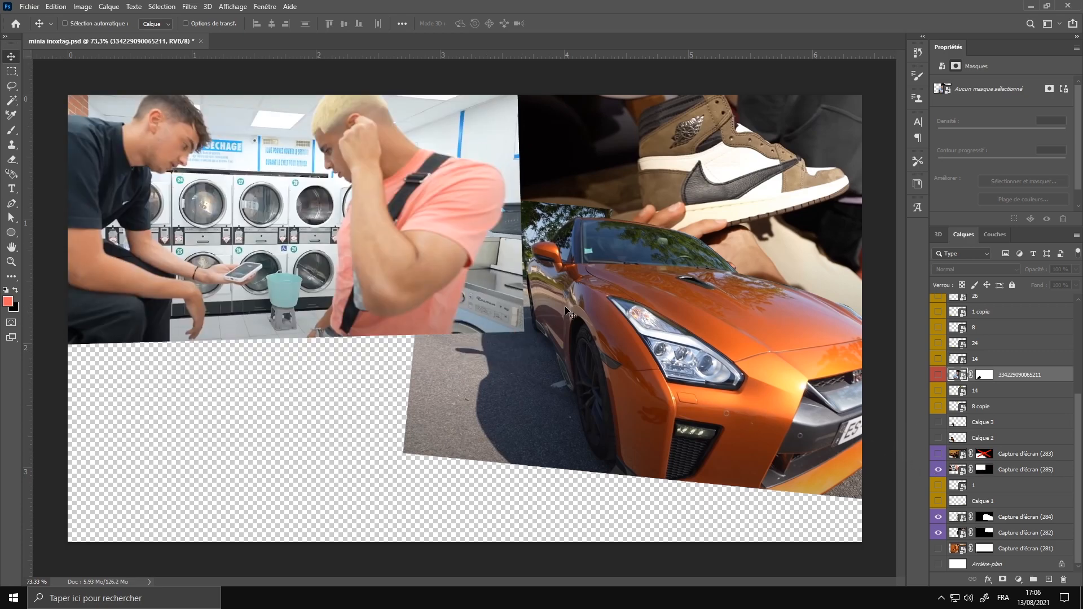
click(938, 454)
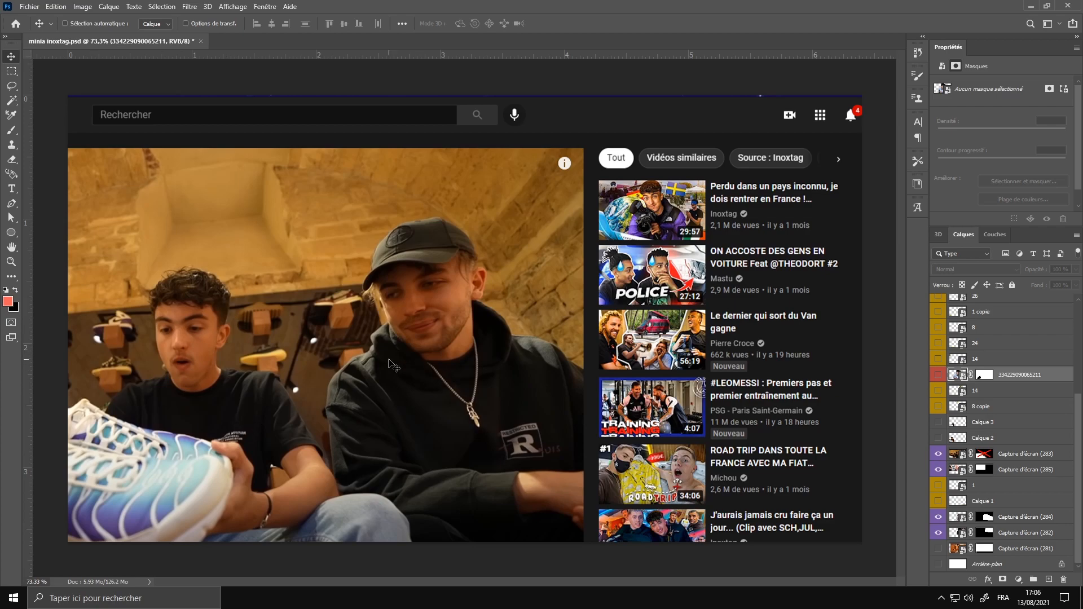
shift+click(986, 462)
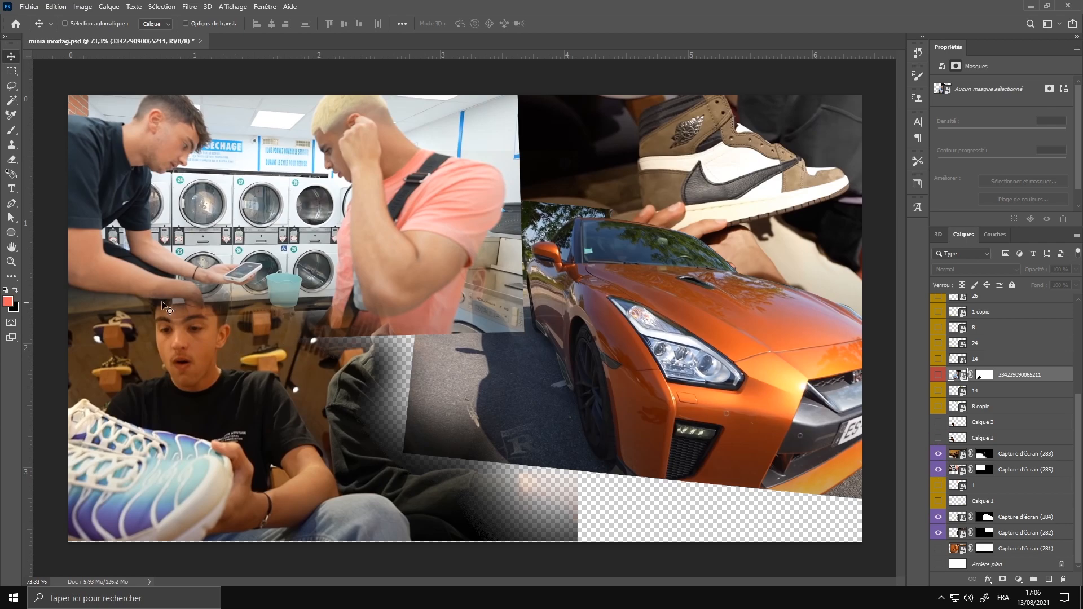
drag(938, 438, 938, 422)
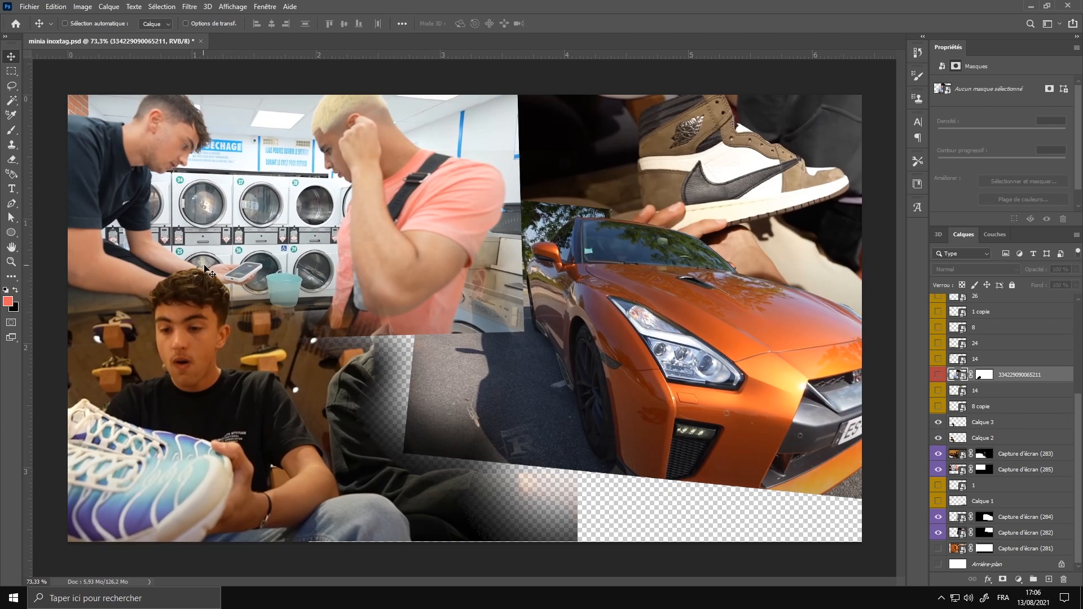
scroll(978, 516, up, 1)
click(938, 390)
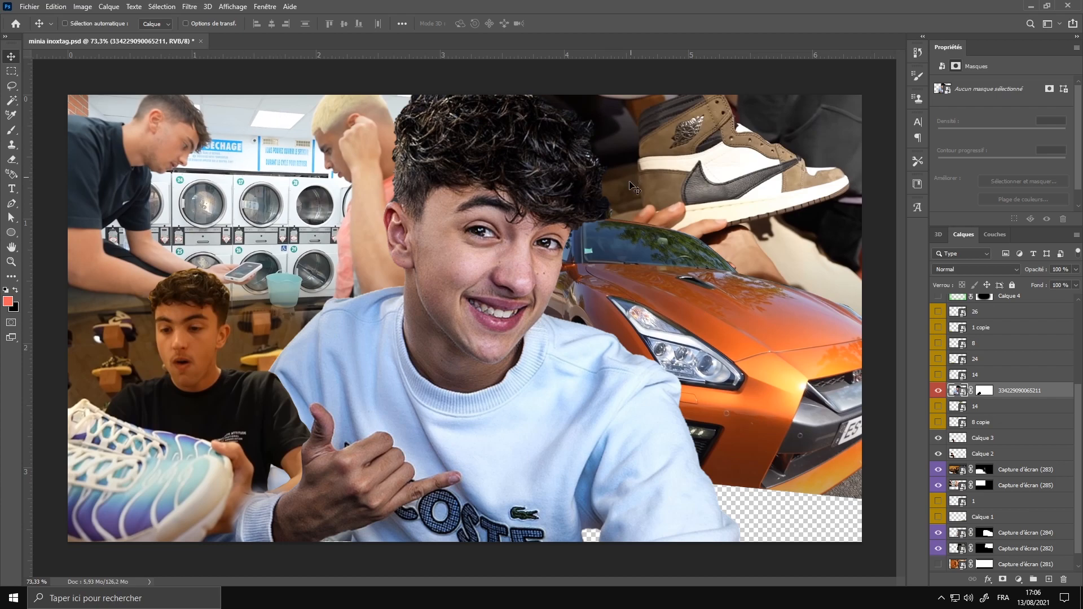
Disable the portrait layer's mask to compare the sleeve area, and re-enable it.
scroll(986, 447, down, 1)
scroll(962, 433, up, 2)
scroll(962, 434, down, 2)
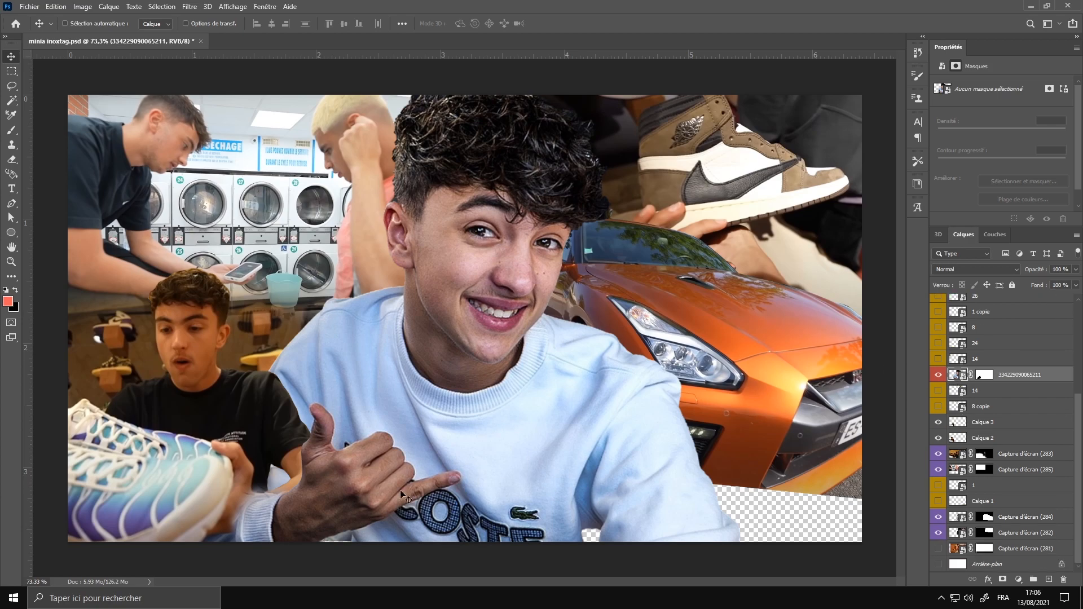
shift+click(986, 376)
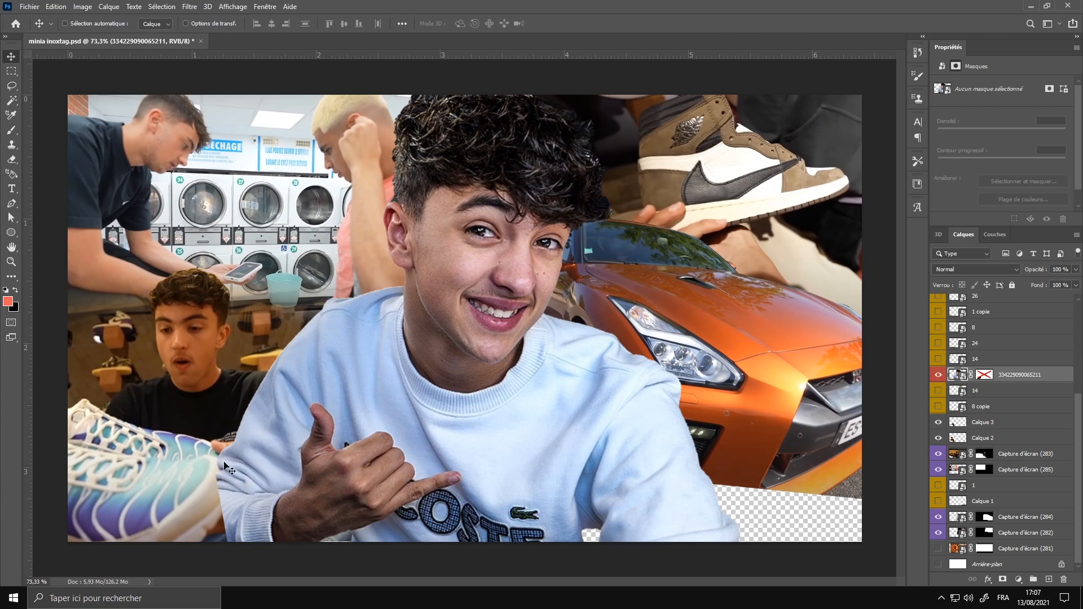
shift+click(979, 378)
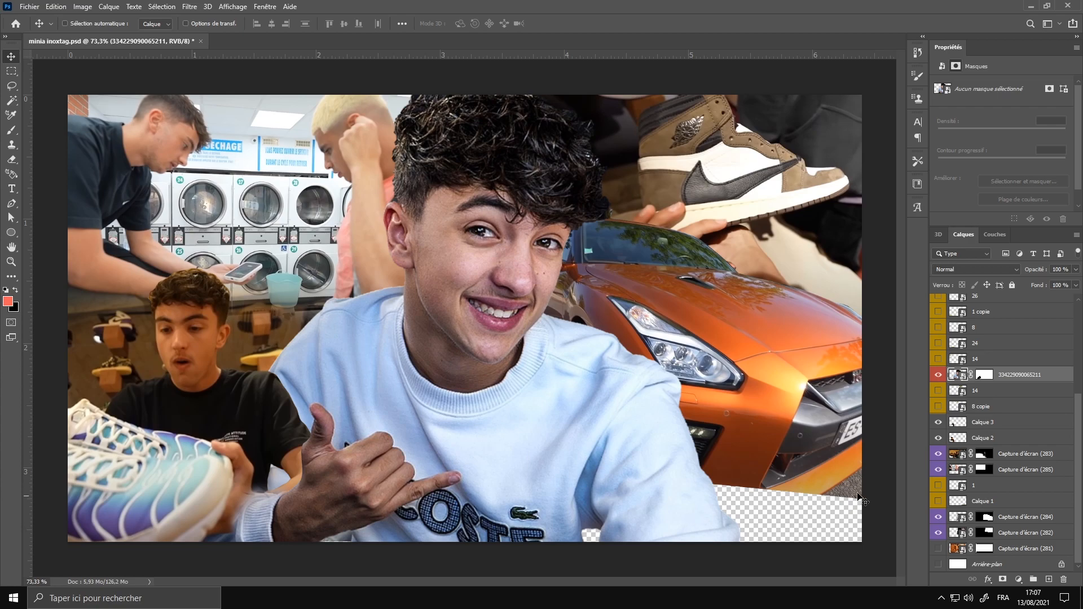
Show plant layer 1 and the green glow on Calque 1 below the car, toggling the plant to compare.
click(937, 492)
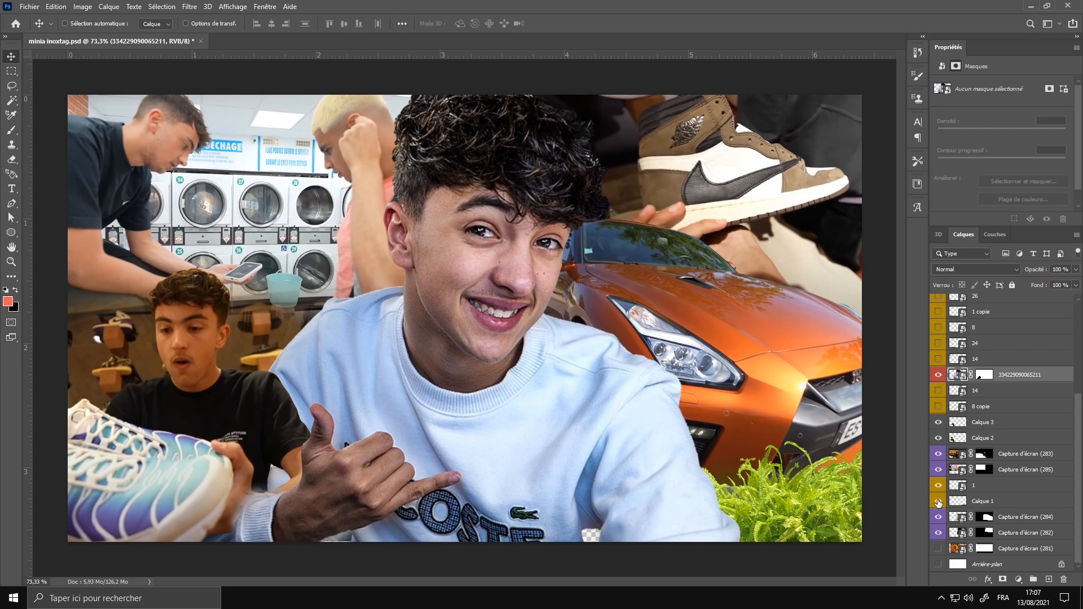
click(938, 485)
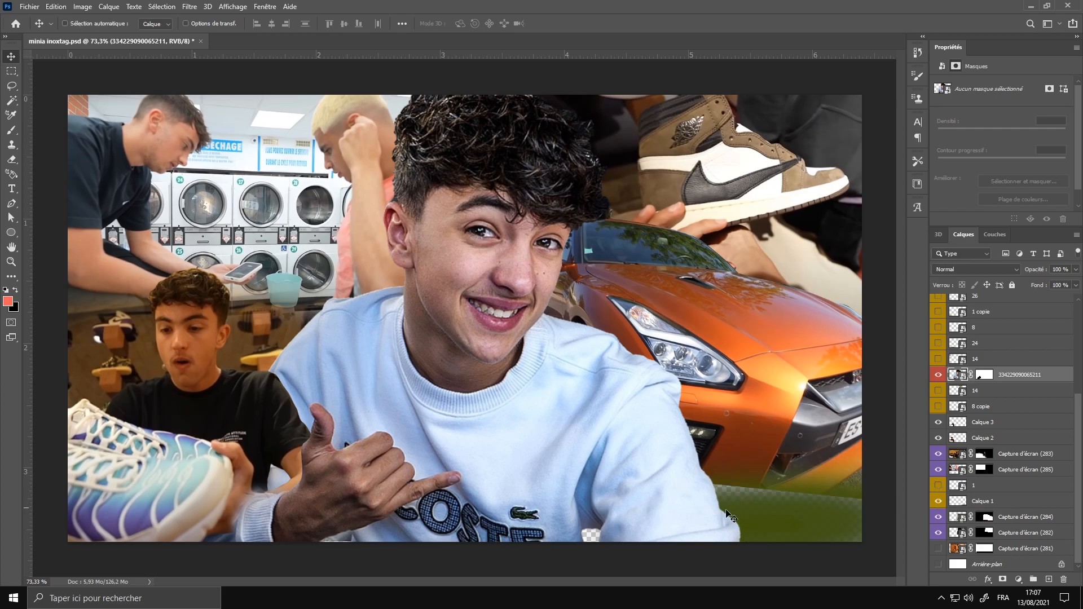
click(938, 485)
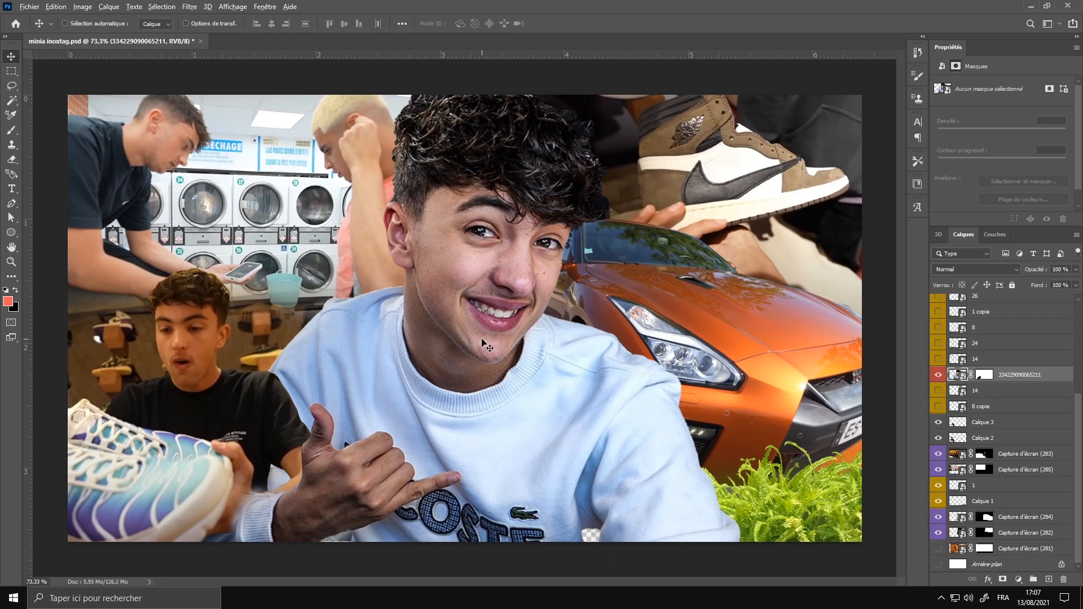
Show the fern layer 8 copie and both layers named 14, behind and in front of the portrait.
scroll(1007, 440, up, 3)
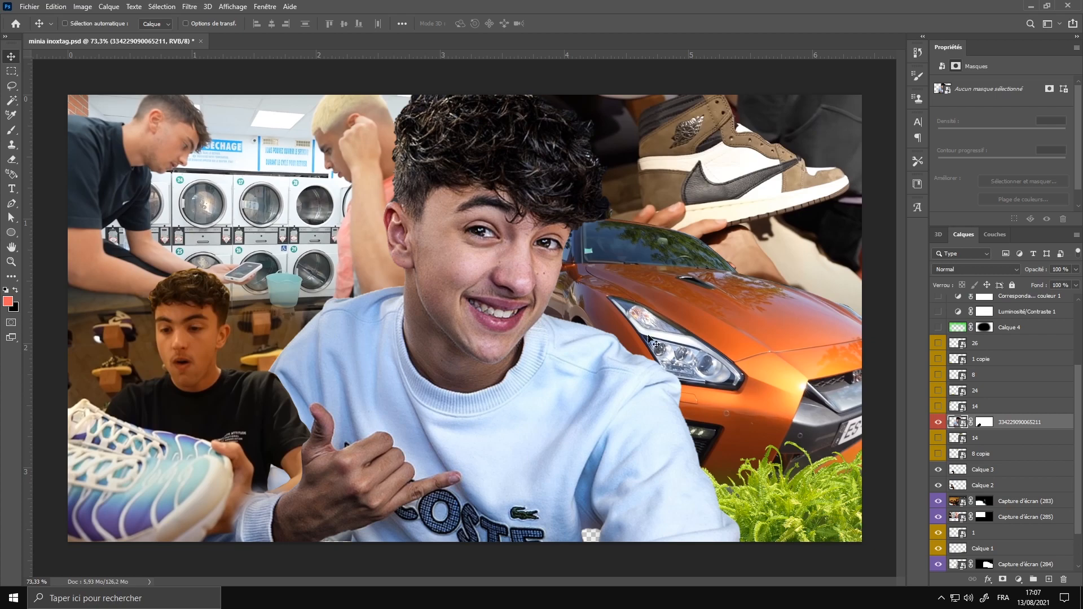
click(938, 454)
click(938, 438)
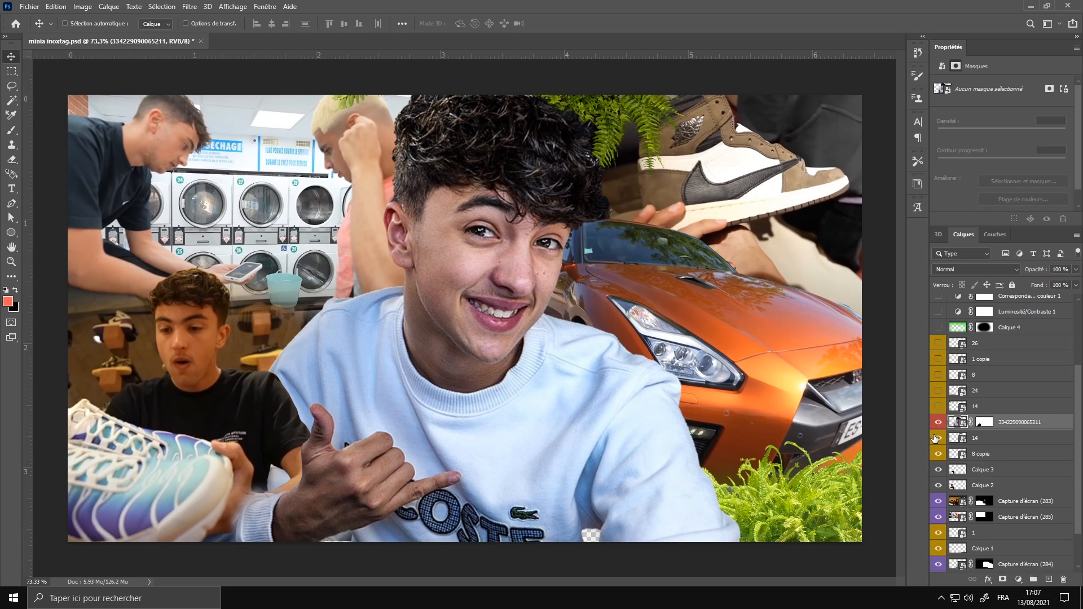
scroll(945, 427, up, 1)
scroll(944, 428, up, 1)
click(938, 437)
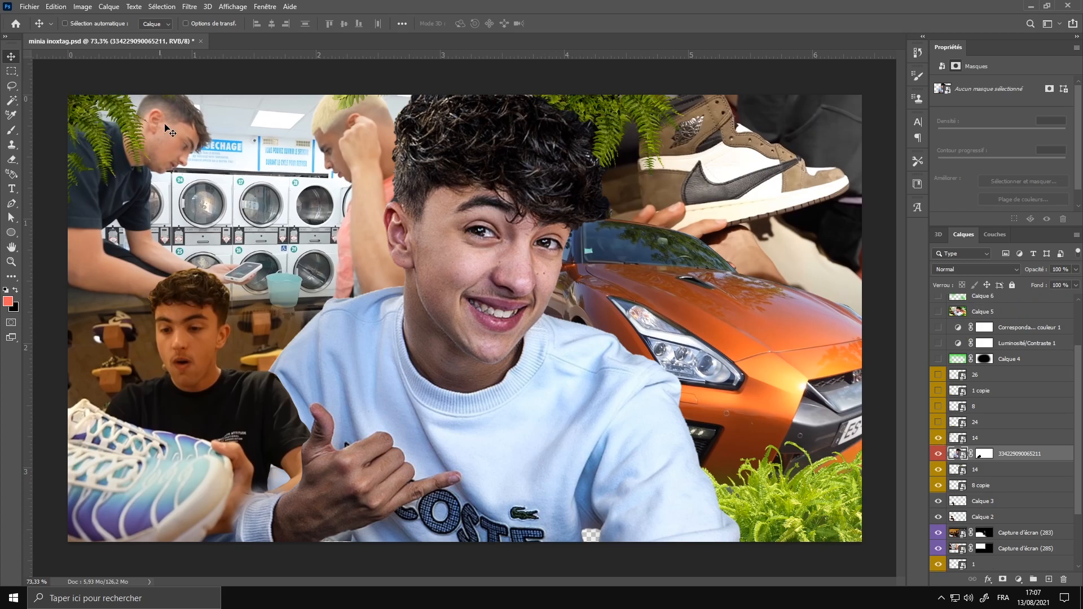
Show plant layer 24 in front of the blue sneaker, toggling its visibility to compare with and without it.
click(939, 422)
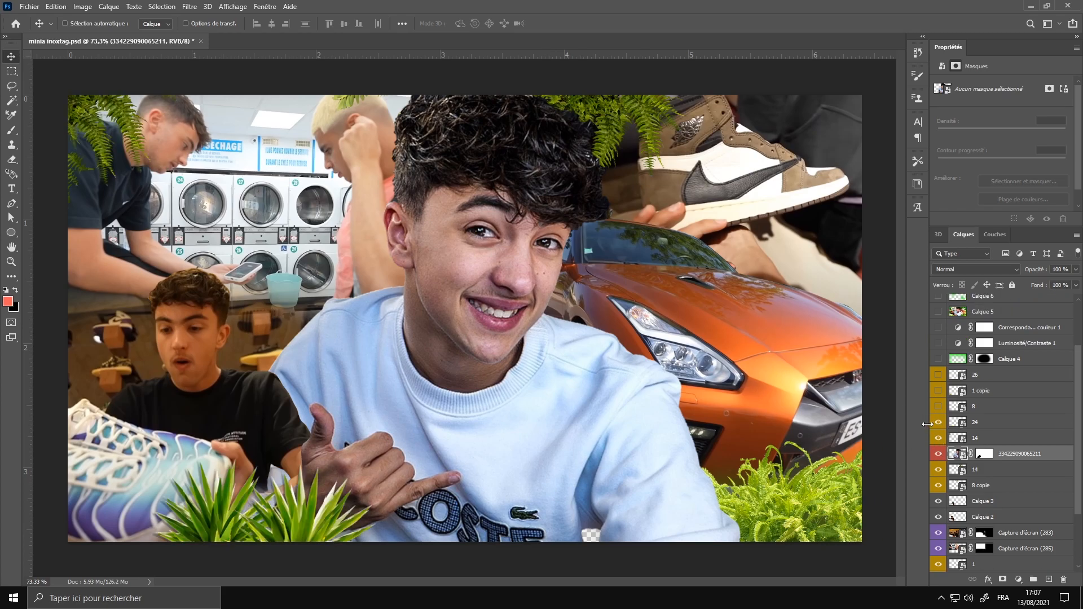
click(936, 424)
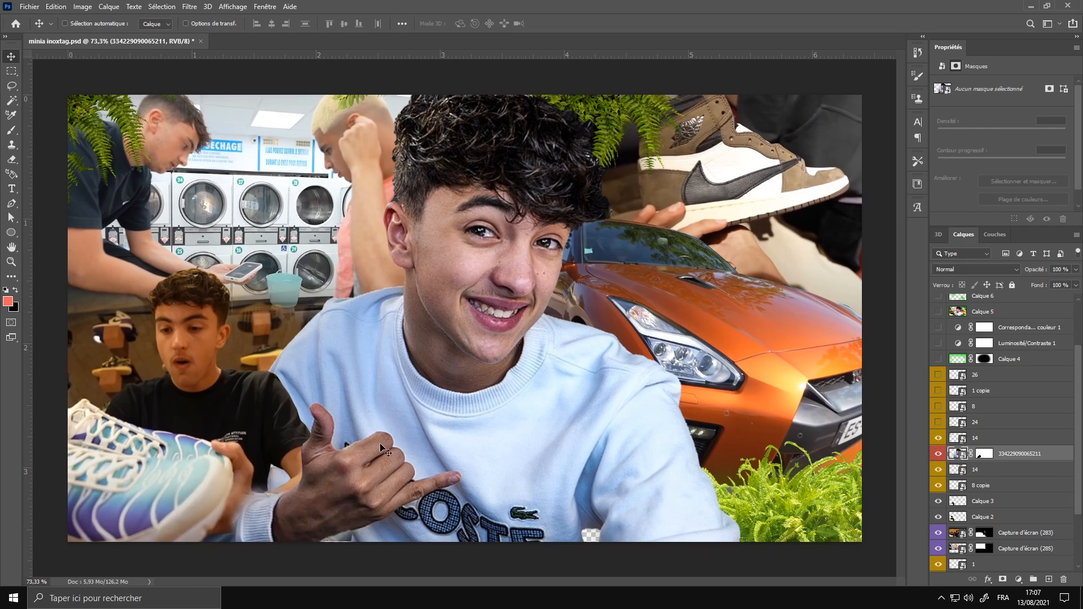
click(937, 423)
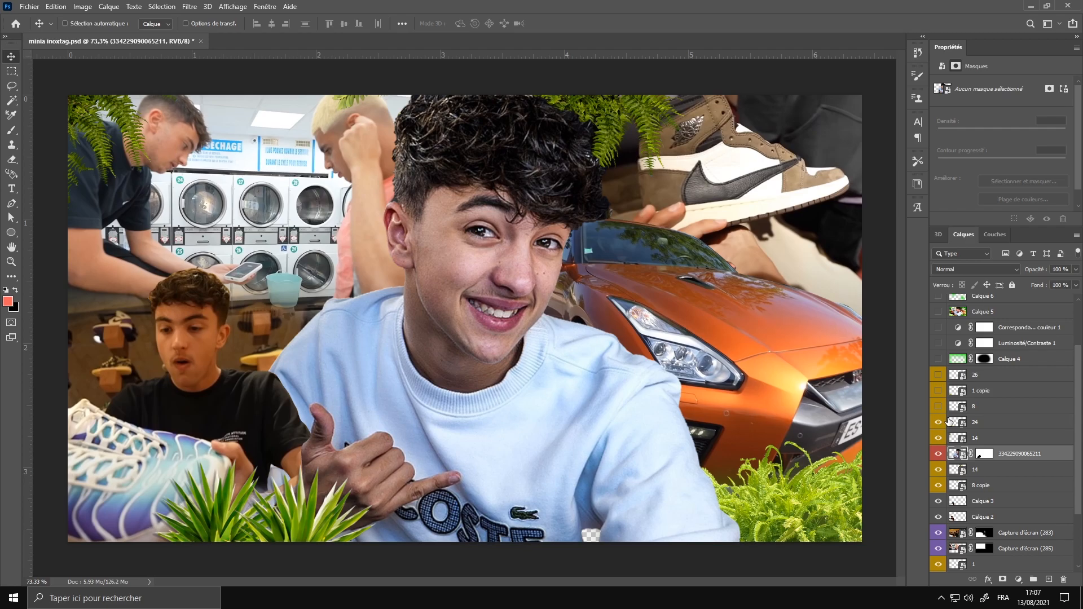
Show the foreground plant layers 8 and 1 copie, plus the palm leaf layer 26.
click(938, 406)
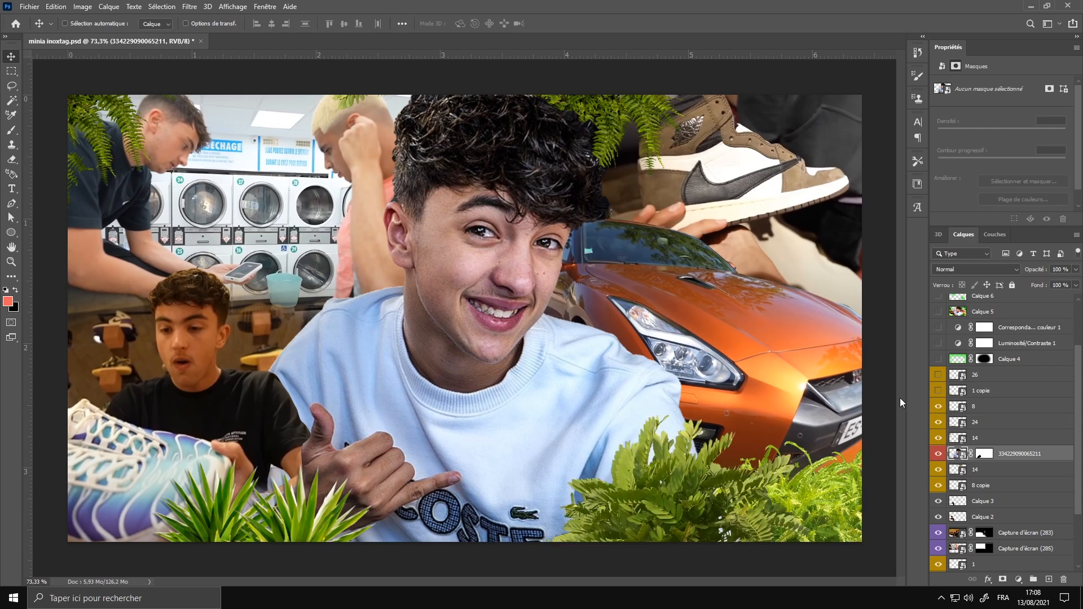
click(939, 390)
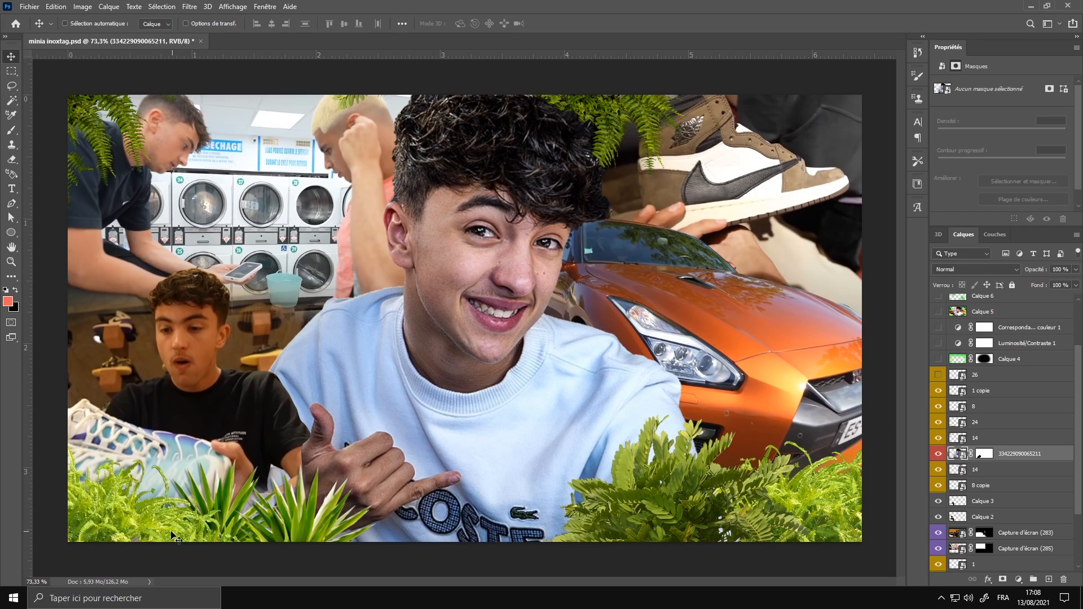
scroll(949, 401, up, 1)
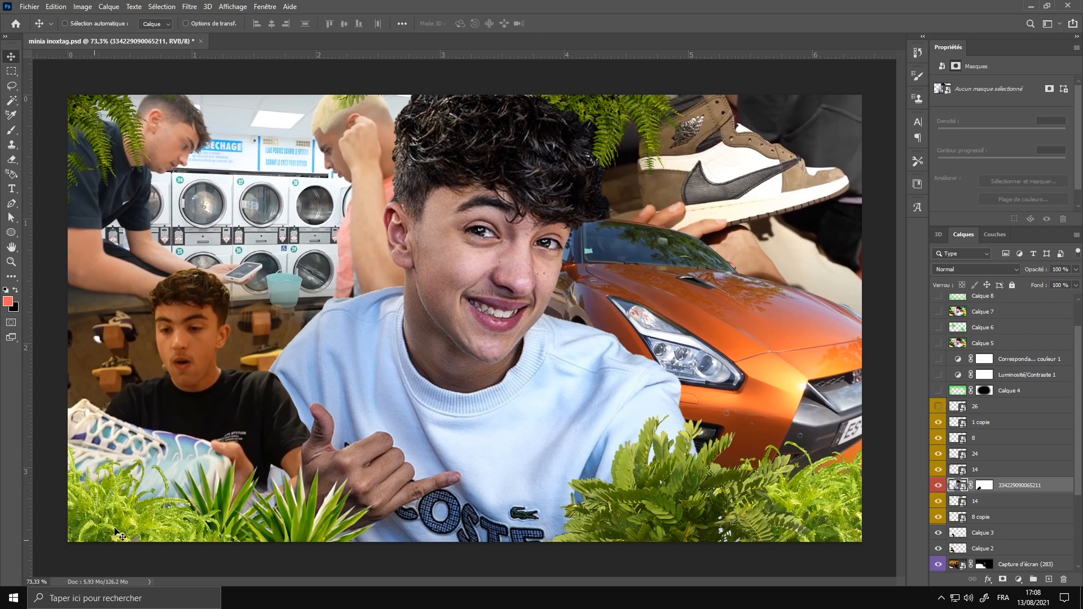
click(938, 406)
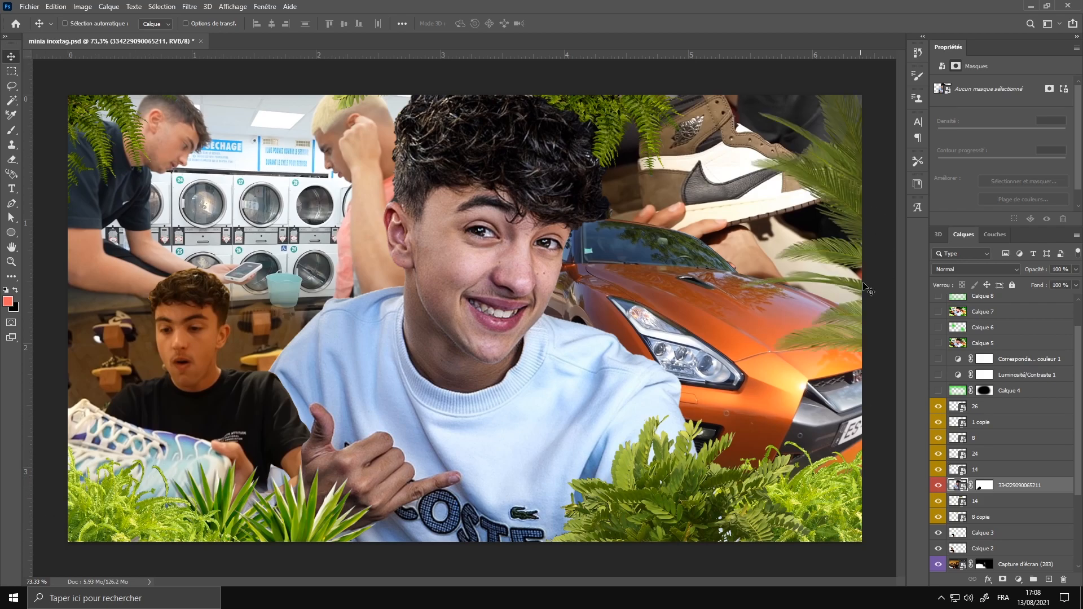
Examine the composition at different zoom levels with all the plant layers shown.
scroll(946, 434, up, 1)
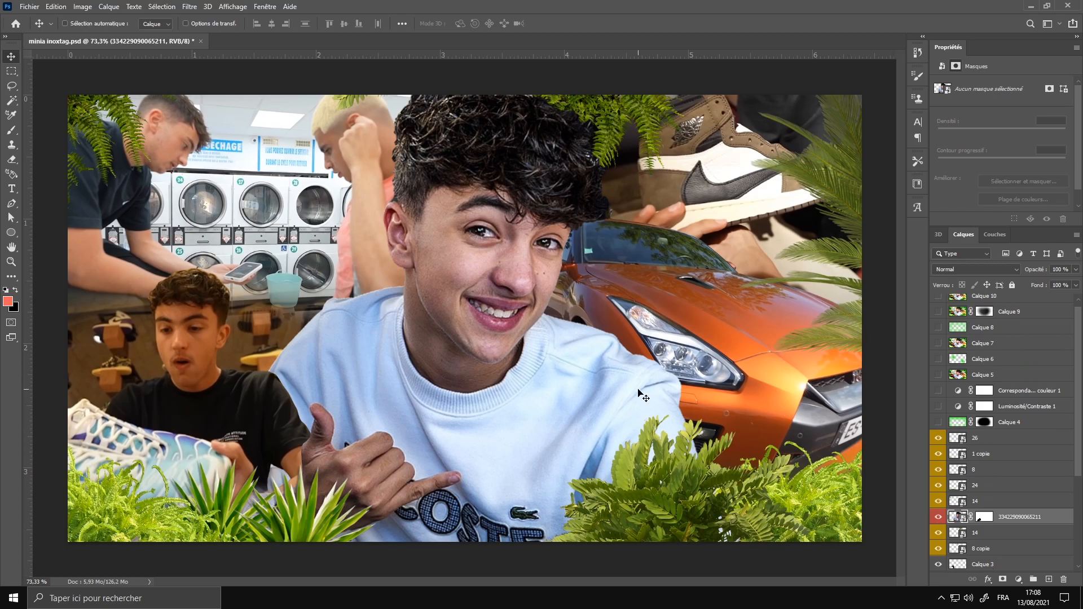
scroll(644, 396, down, 1)
scroll(639, 391, up, 1)
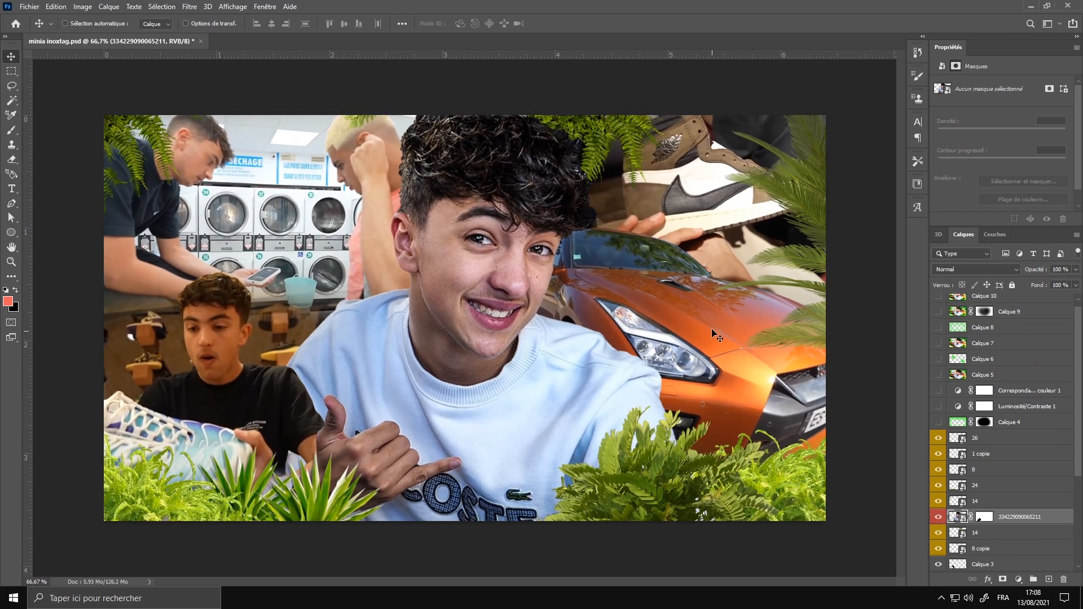
scroll(443, 300, down, 2)
scroll(443, 300, up, 1)
scroll(559, 361, up, 1)
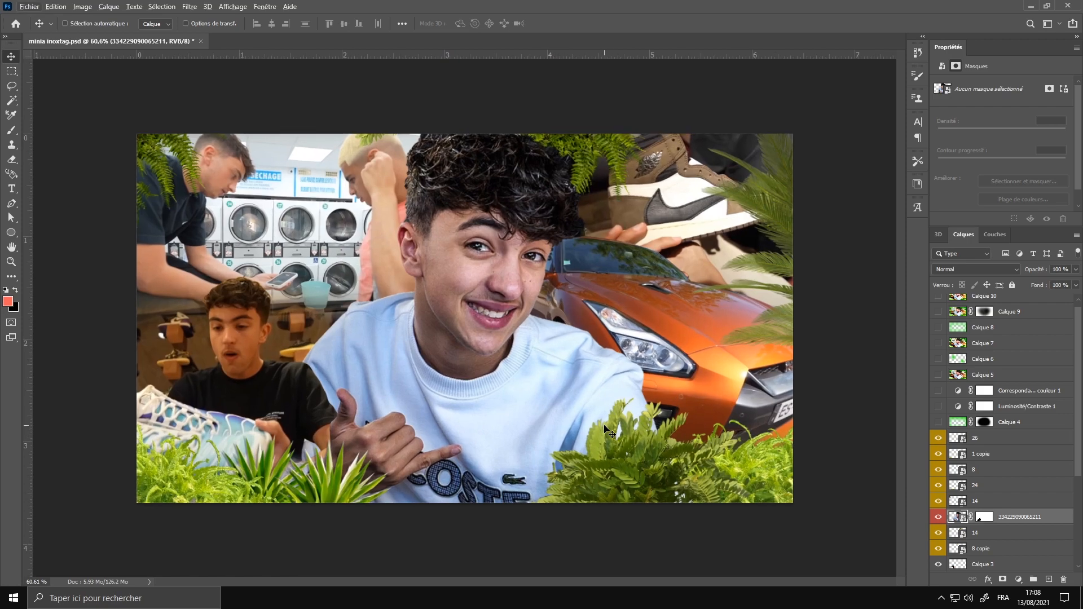
scroll(610, 432, up, 1)
scroll(1080, 405, up, 1)
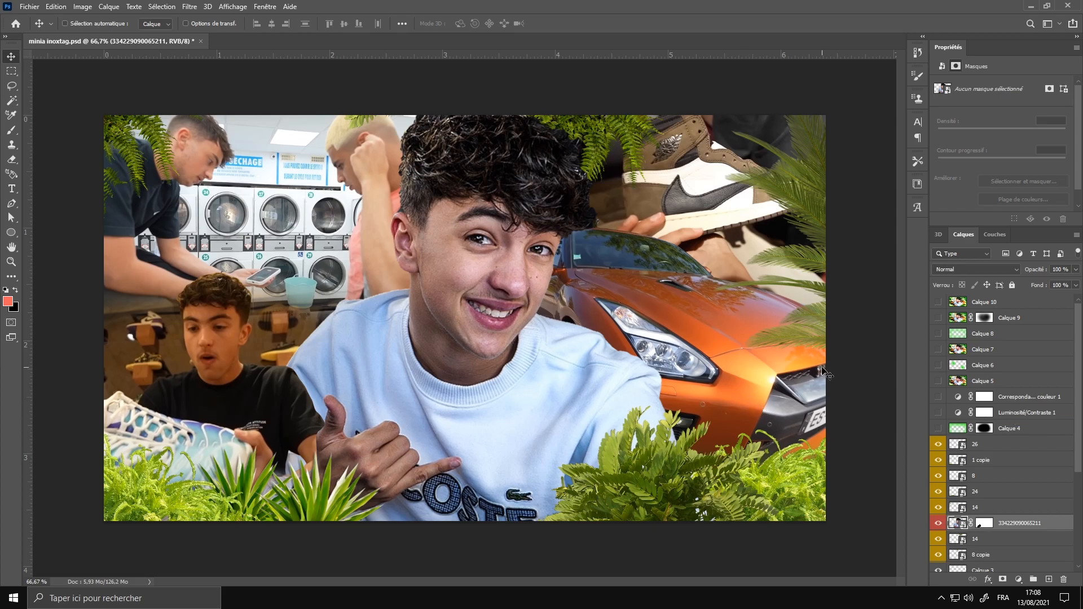
scroll(852, 366, down, 1)
scroll(852, 366, up, 1)
Show the masked green layer Calque 4 and the adjustment layers Luminosité/Contraste 1 and Correspondance de couleur 1, selecting the latter for its settings.
click(938, 430)
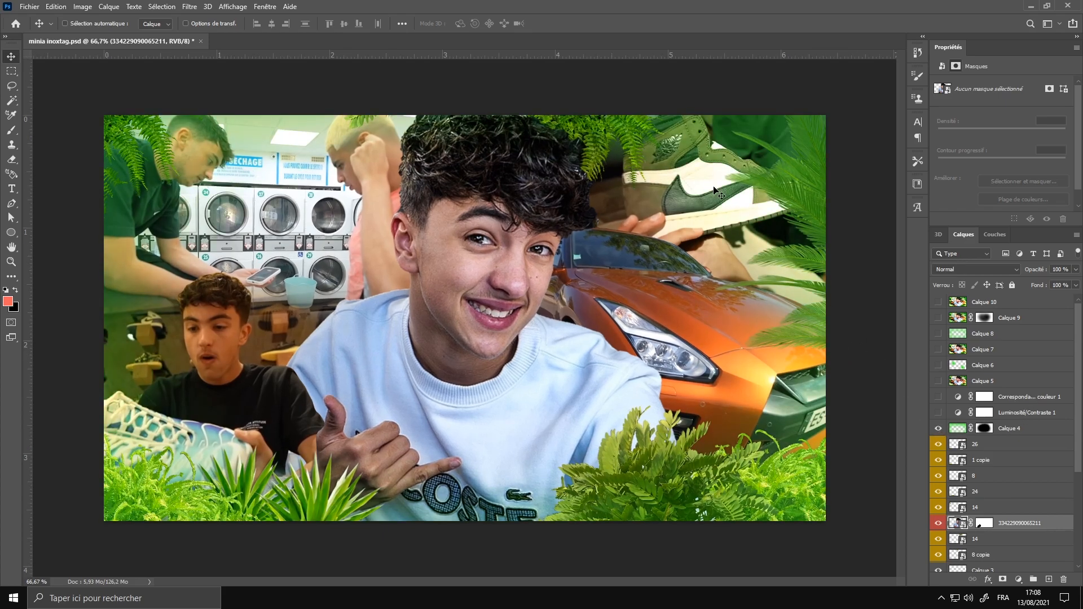
click(991, 428)
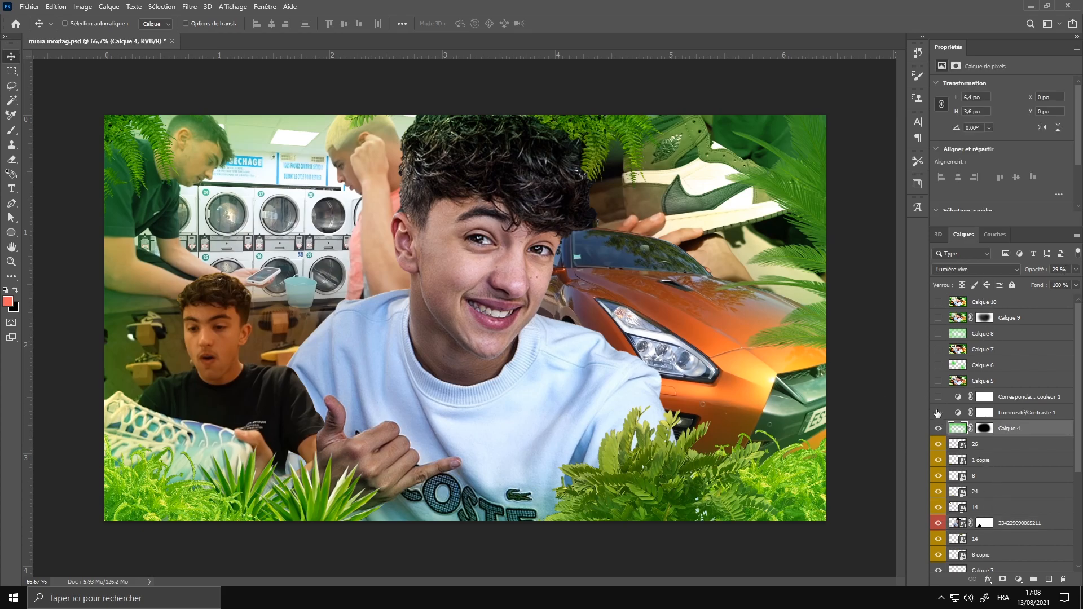
click(938, 414)
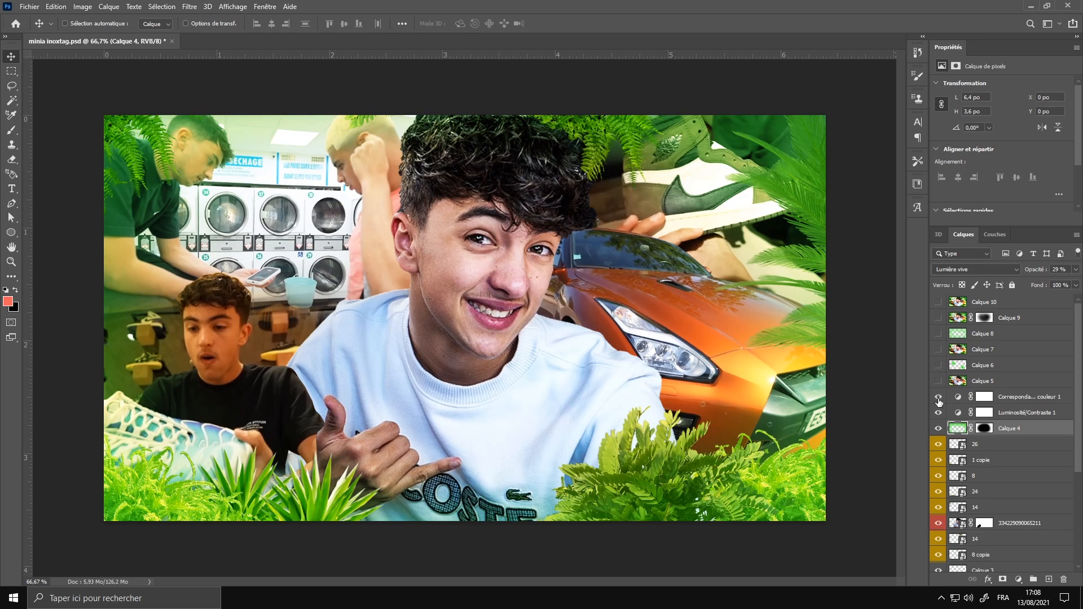
click(939, 398)
click(1009, 398)
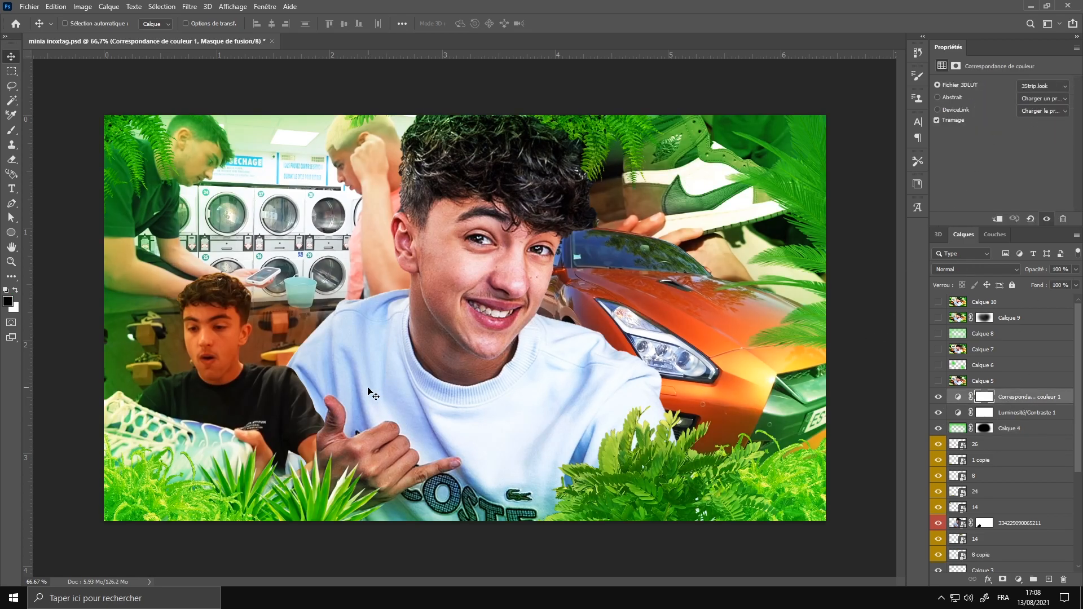
Show Calque 5 and select it to check its blend mode and opacity.
click(939, 382)
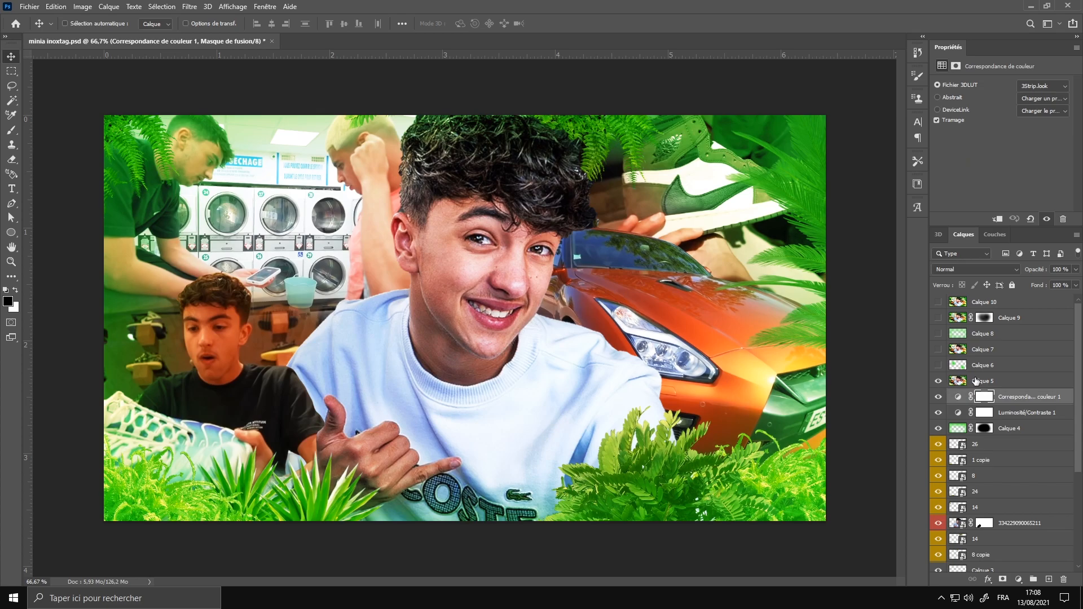
click(977, 381)
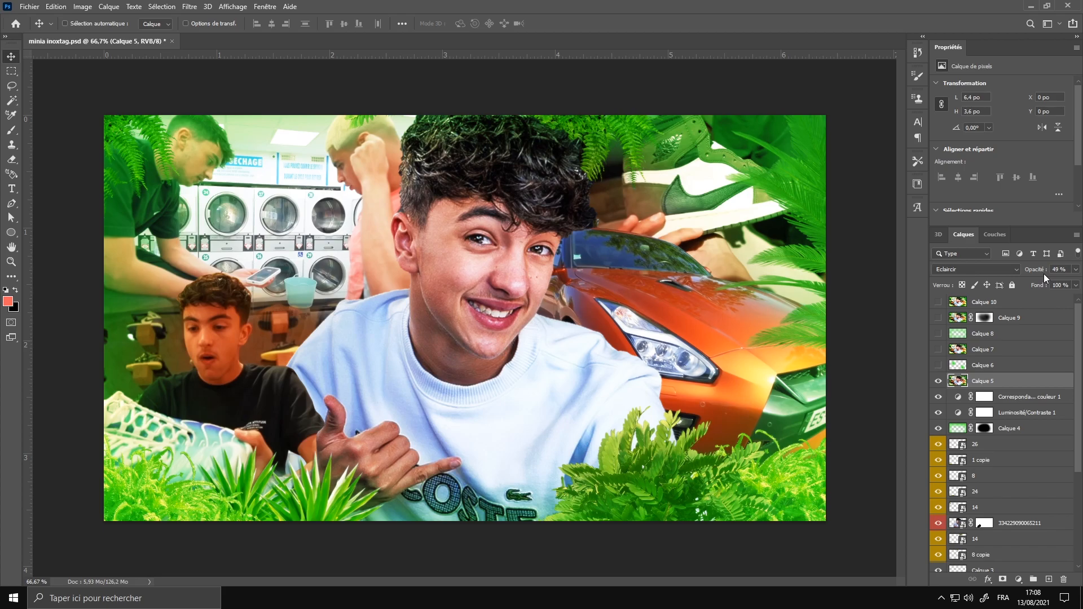
scroll(714, 395, up, 1)
scroll(714, 395, down, 1)
scroll(714, 395, up, 1)
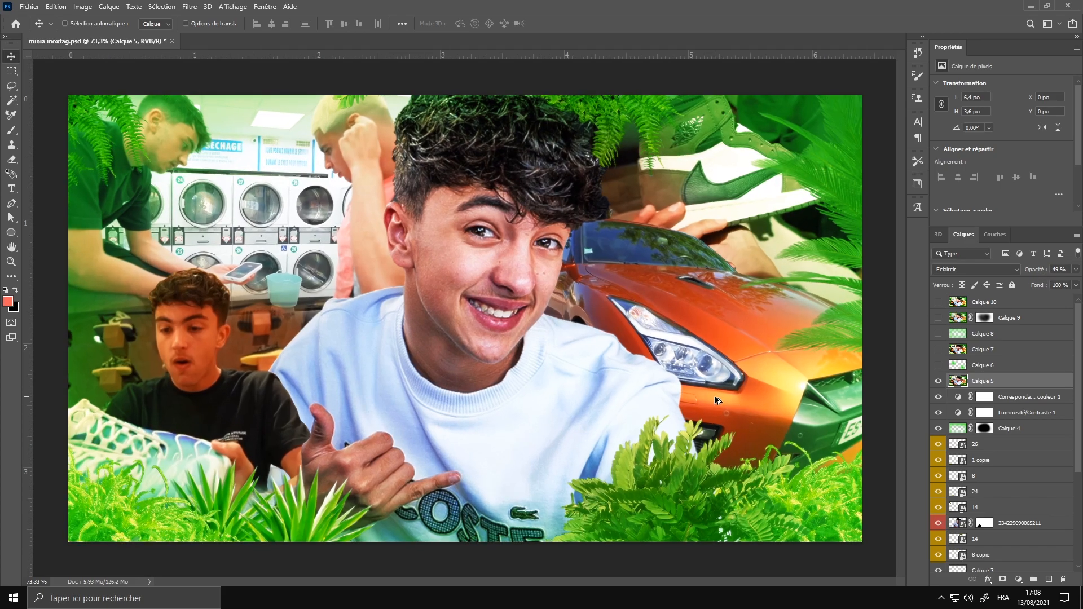
Show Calque 6, toggling its visibility to compare the effect.
click(938, 365)
click(939, 365)
click(938, 365)
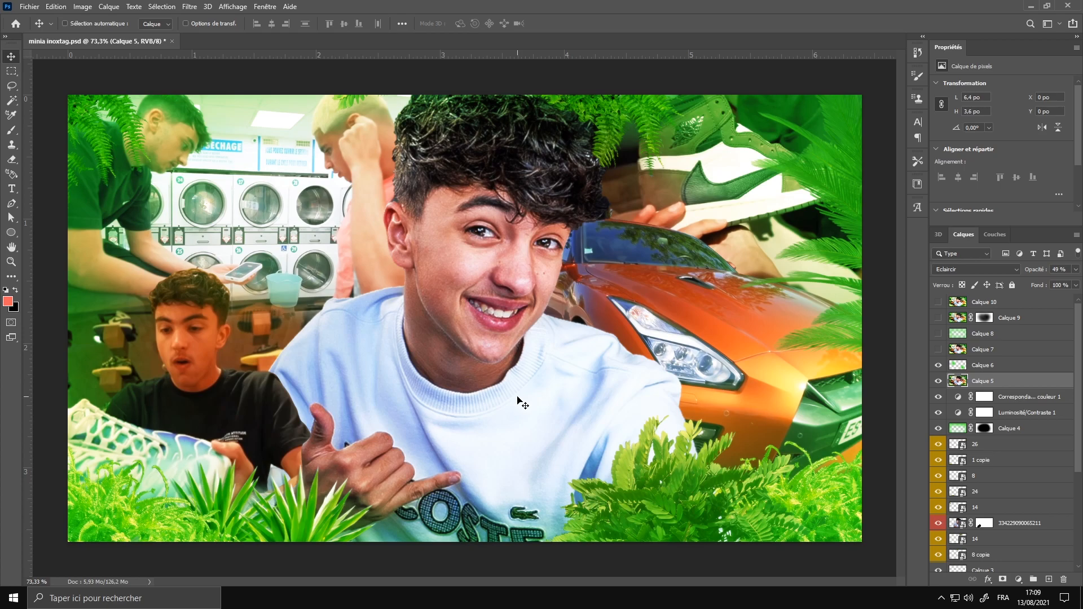
Show the effect layer Calque 7, hiding it once to compare the image with and without it.
click(938, 350)
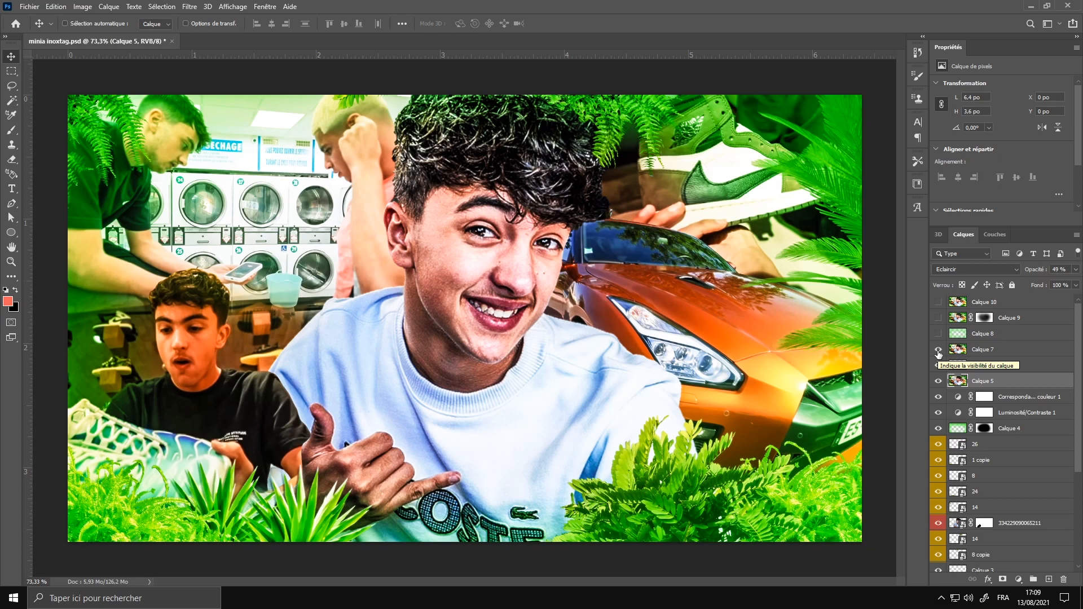
click(938, 353)
key(ctrl+minus)
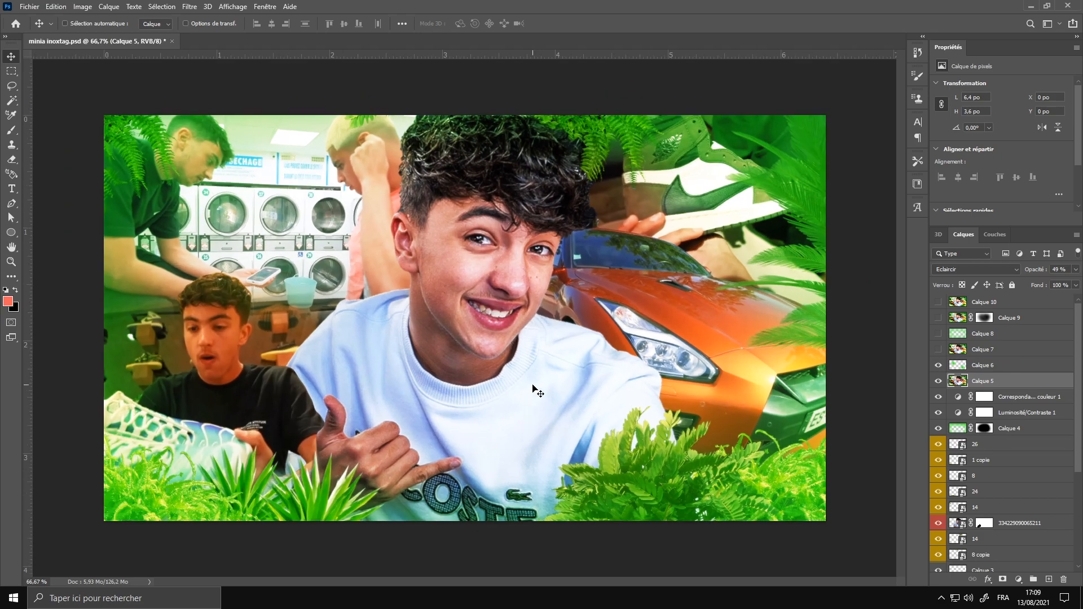
key(ctrl+plus)
click(934, 342)
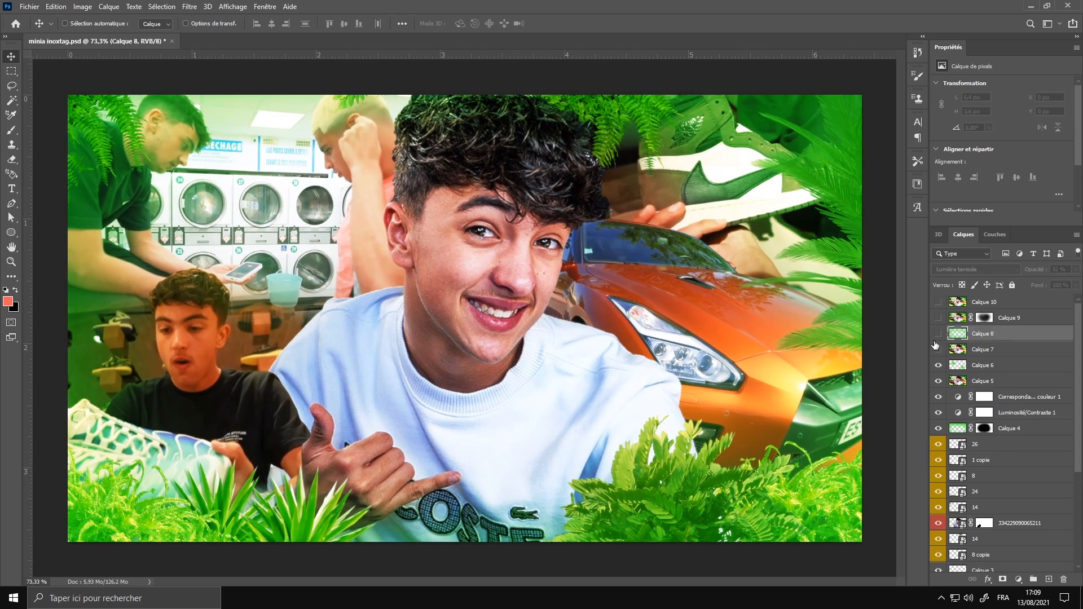
click(939, 349)
Examine the effect of Calque 7 on the portrait and background at two zoom levels.
key(ctrl+minus)
key(ctrl+plus)
key(ctrl+minus)
key(ctrl+plus)
key(ctrl+minus)
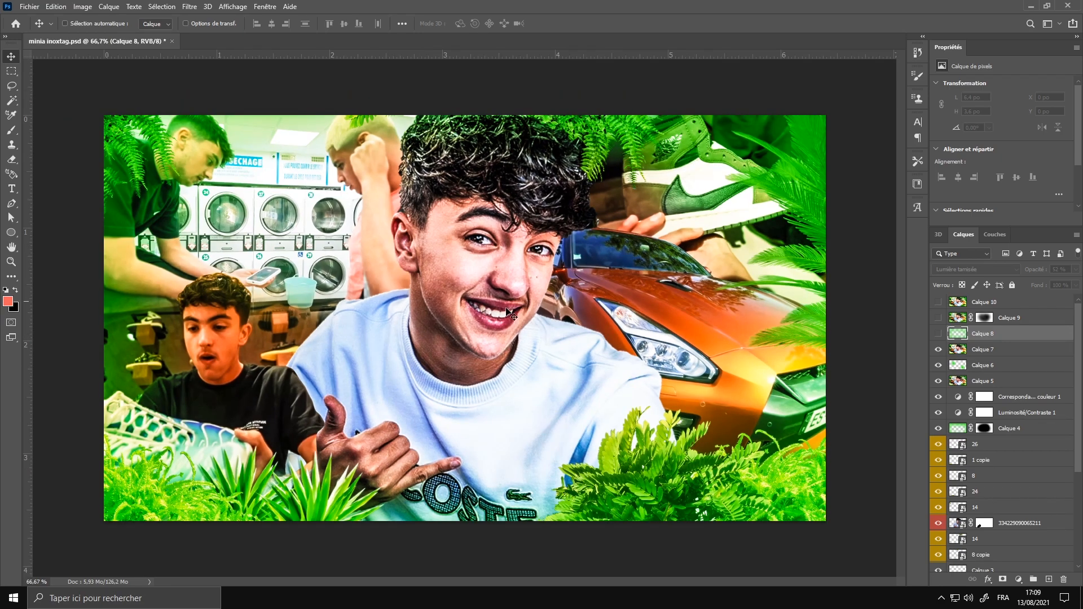
key(ctrl+plus)
key(ctrl+minus)
key(ctrl+plus)
key(ctrl+minus)
Show the green layer Calque 8, toggling its visibility to compare the effect.
click(938, 335)
click(938, 335)
click(939, 335)
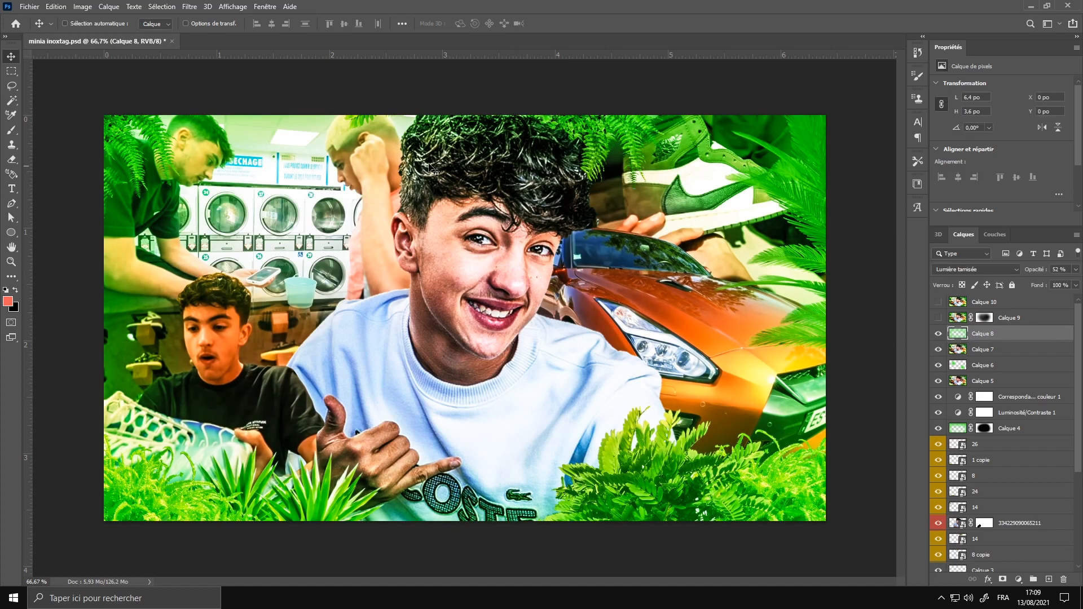
Select and show the masked Calque 9, toggling it to compare the area around the sneaker and plants.
key(alt+bracketright)
key(ctrl+plus)
key(ctrl+minus)
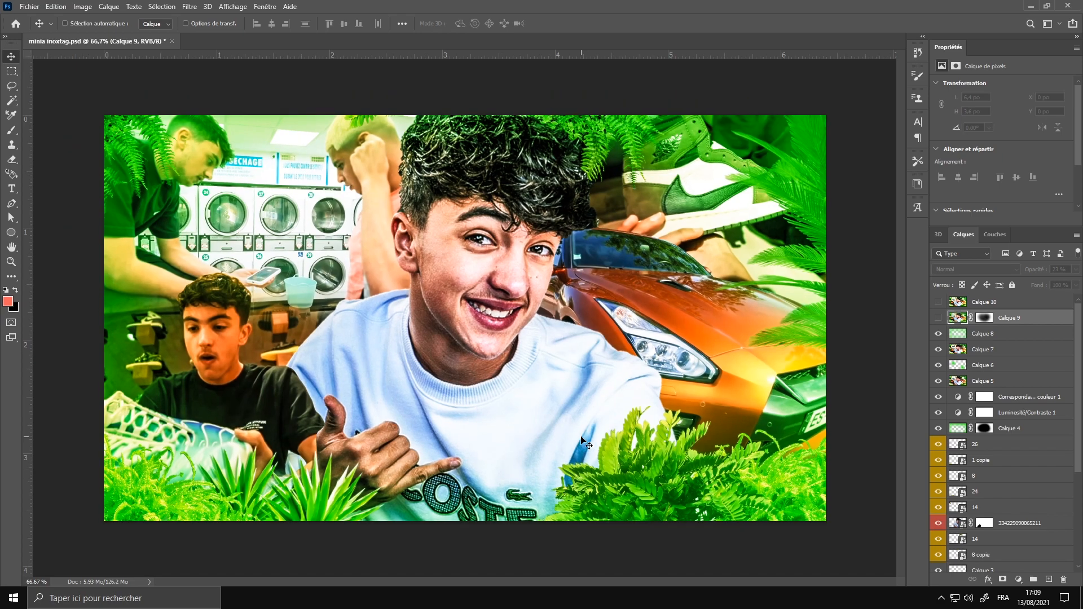
click(939, 318)
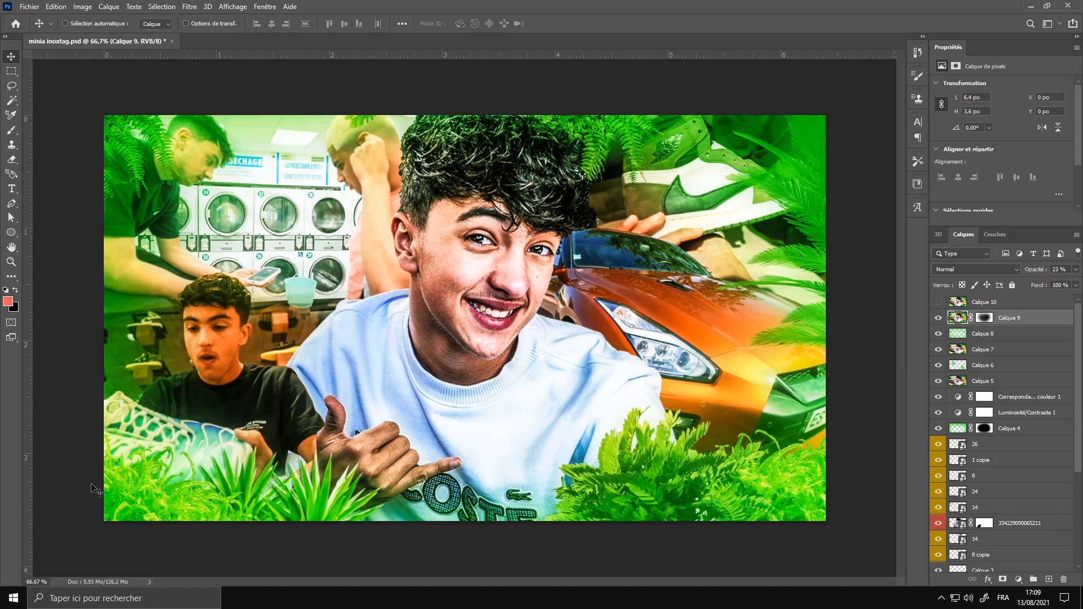
click(939, 318)
scroll(463, 428, up, 2)
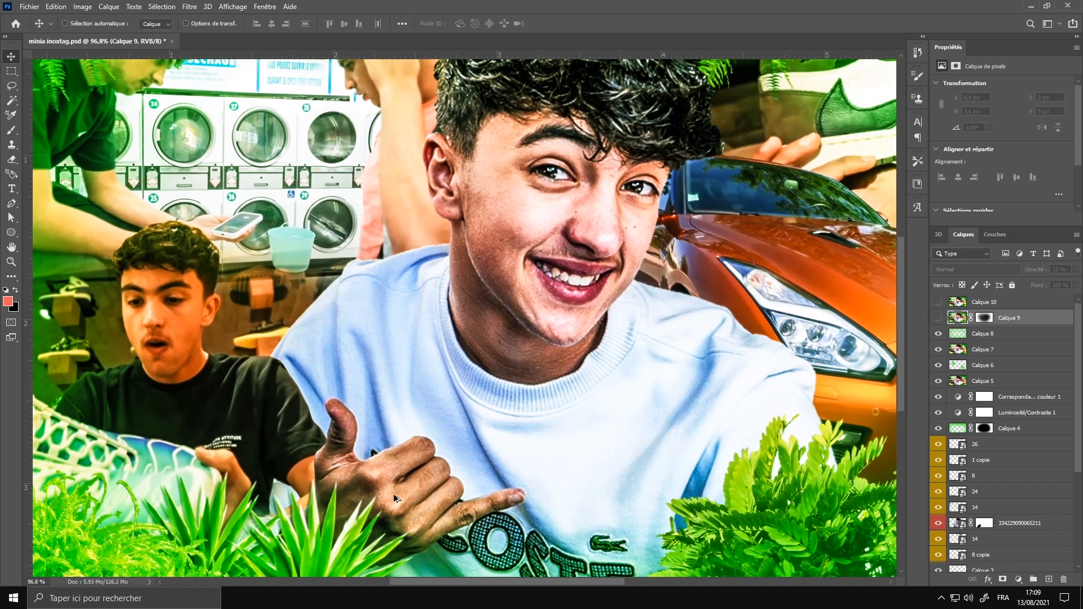
drag(467, 580, 398, 580)
scroll(414, 573, down, 3)
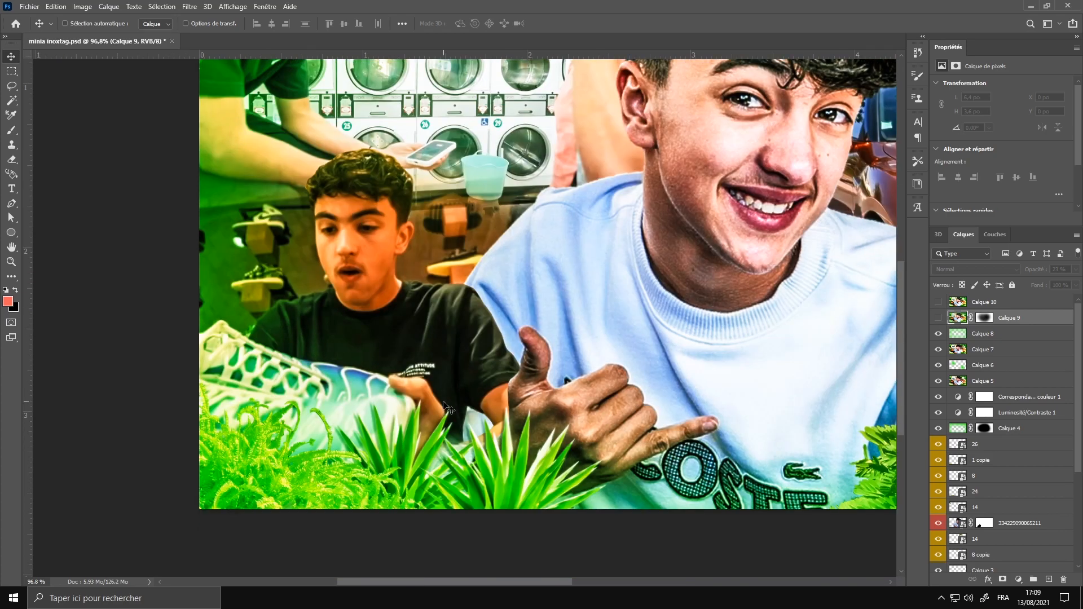
click(938, 319)
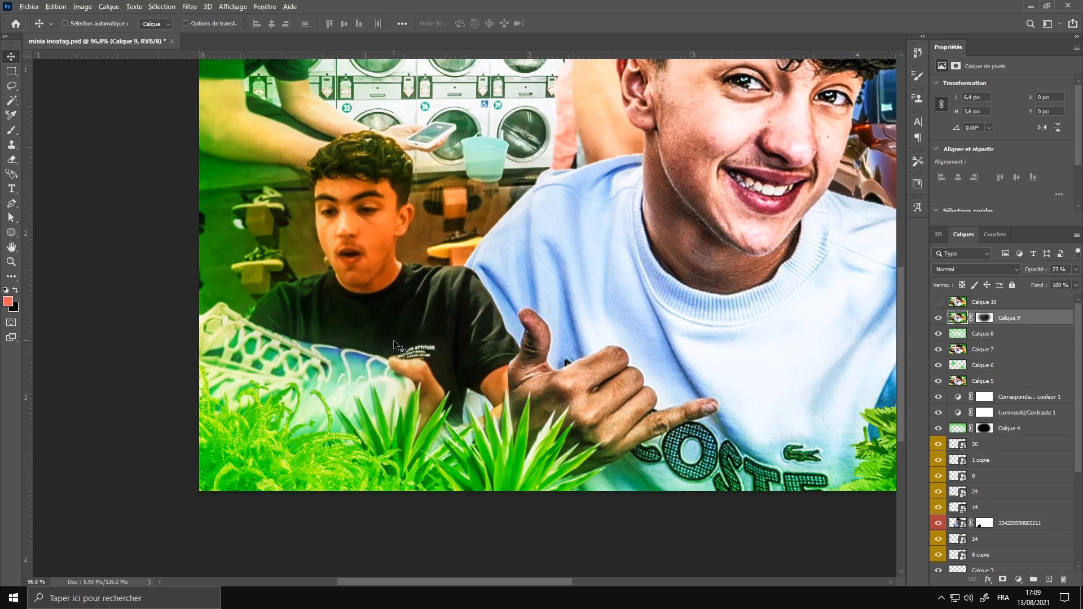
Select and show the topmost layer Calque 10, and examine the full composition.
scroll(396, 347, down, 3)
scroll(397, 347, down, 1)
scroll(396, 347, up, 1)
scroll(394, 341, down, 1)
scroll(393, 341, up, 1)
click(997, 306)
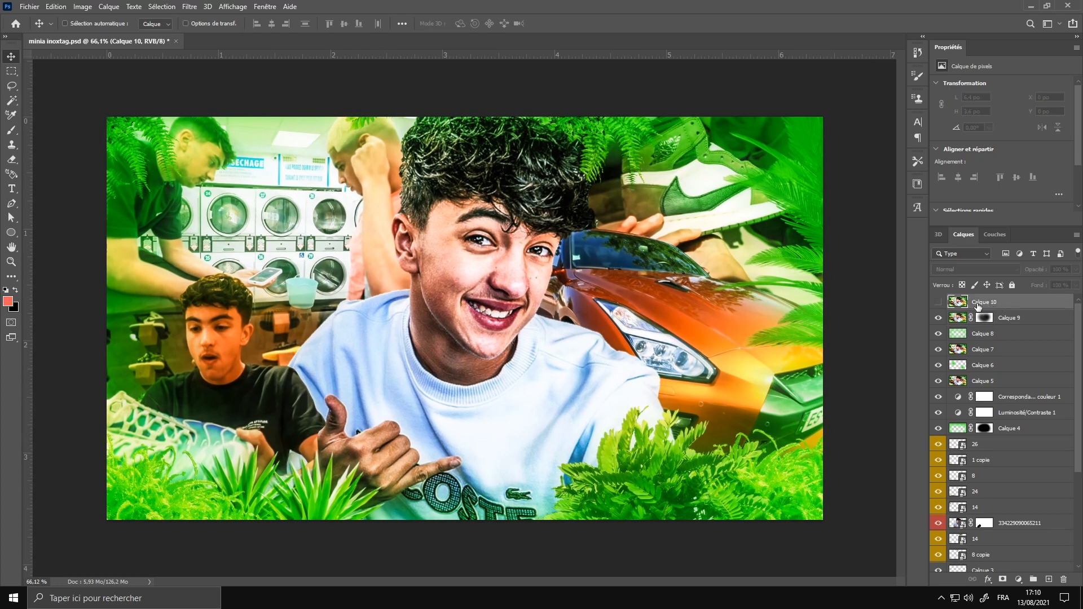
click(937, 304)
scroll(468, 314, up, 1)
scroll(468, 313, down, 1)
scroll(469, 313, up, 1)
scroll(685, 366, up, 2)
scroll(685, 366, down, 2)
scroll(685, 367, up, 1)
scroll(686, 367, down, 1)
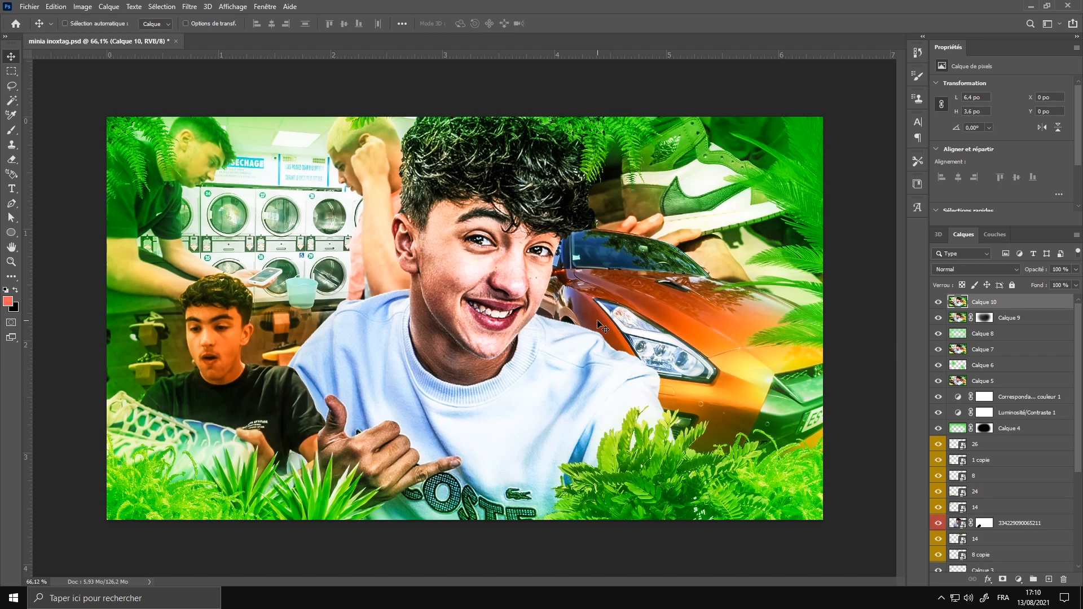
Hide Calque 10, 9 and 8, toggle Calque 7 to compare, and show them all again to review the finished thumbnail.
drag(939, 309, 939, 338)
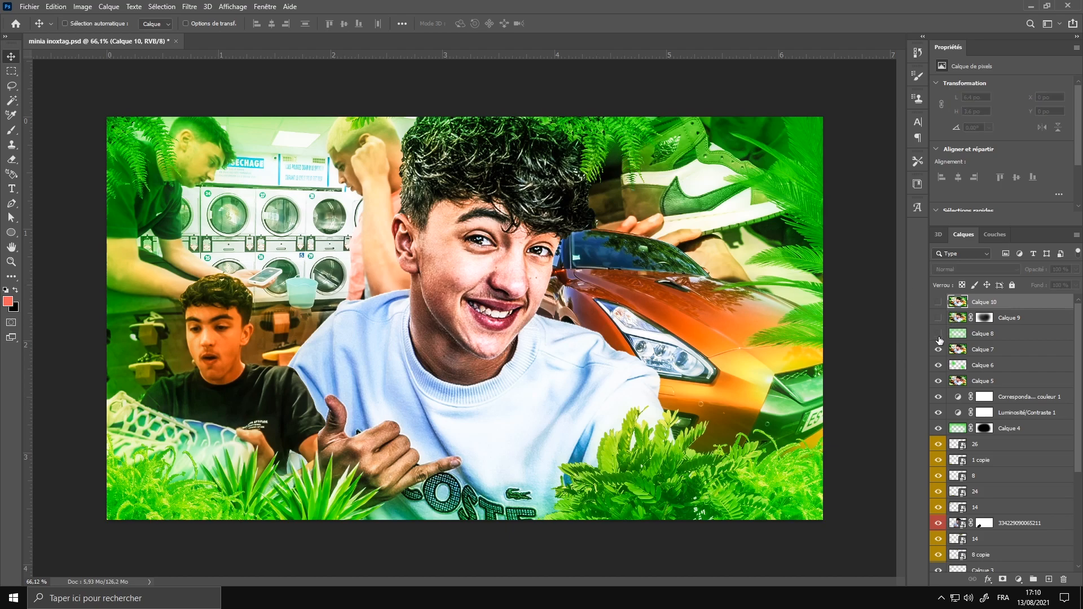
click(938, 351)
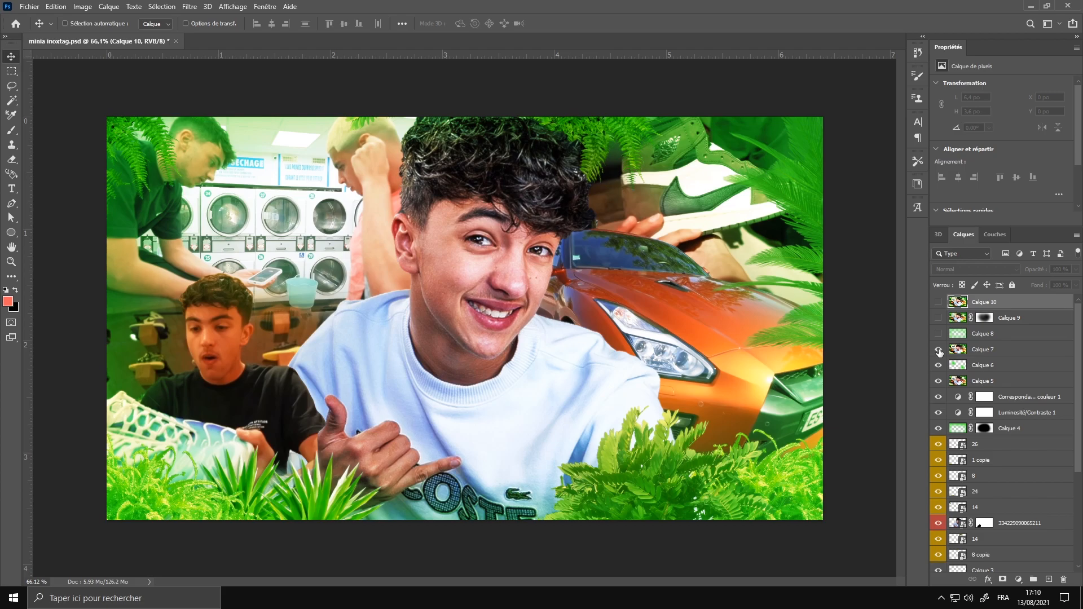
click(939, 351)
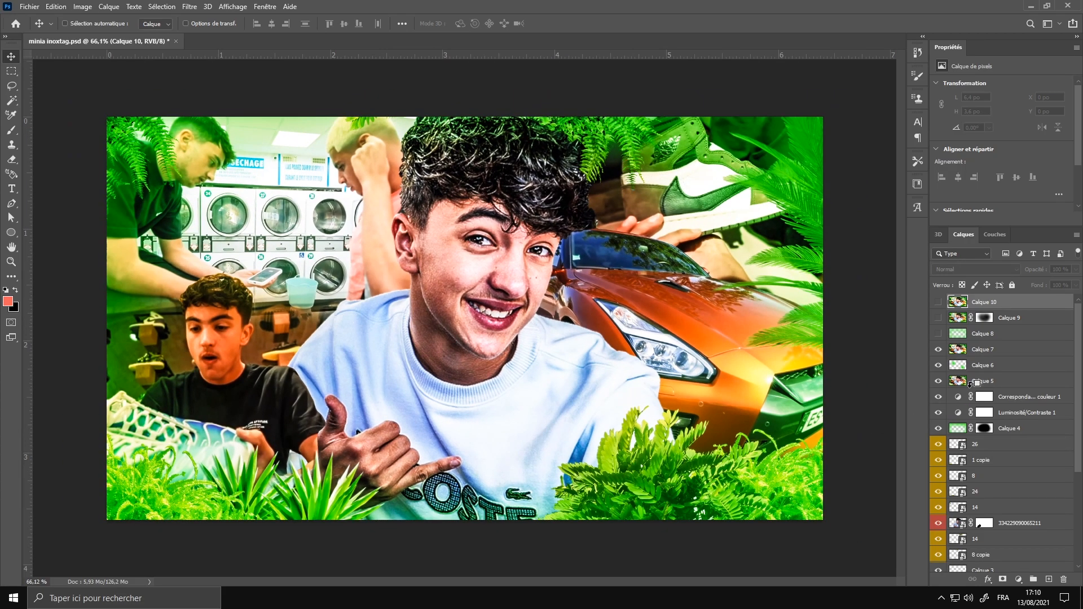
drag(939, 336, 938, 301)
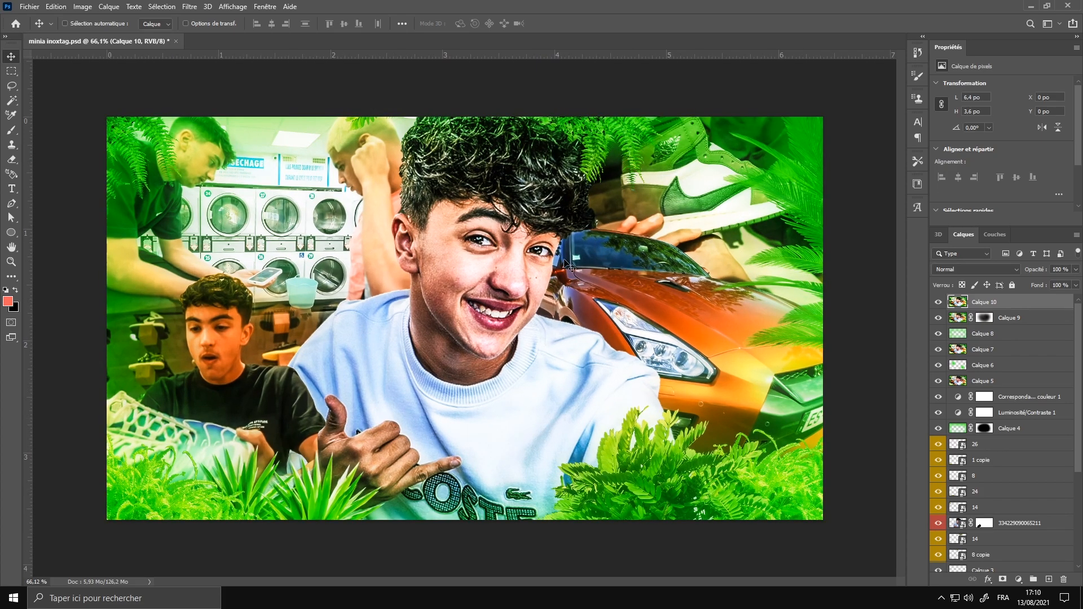
scroll(517, 373, down, 2)
scroll(516, 371, up, 1)
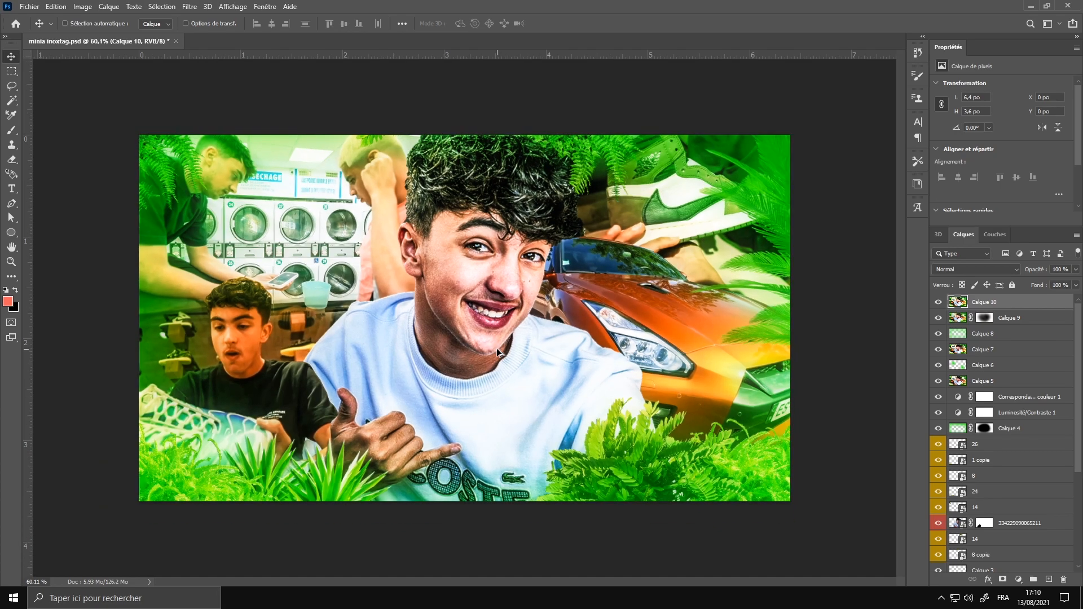
scroll(497, 347, up, 1)
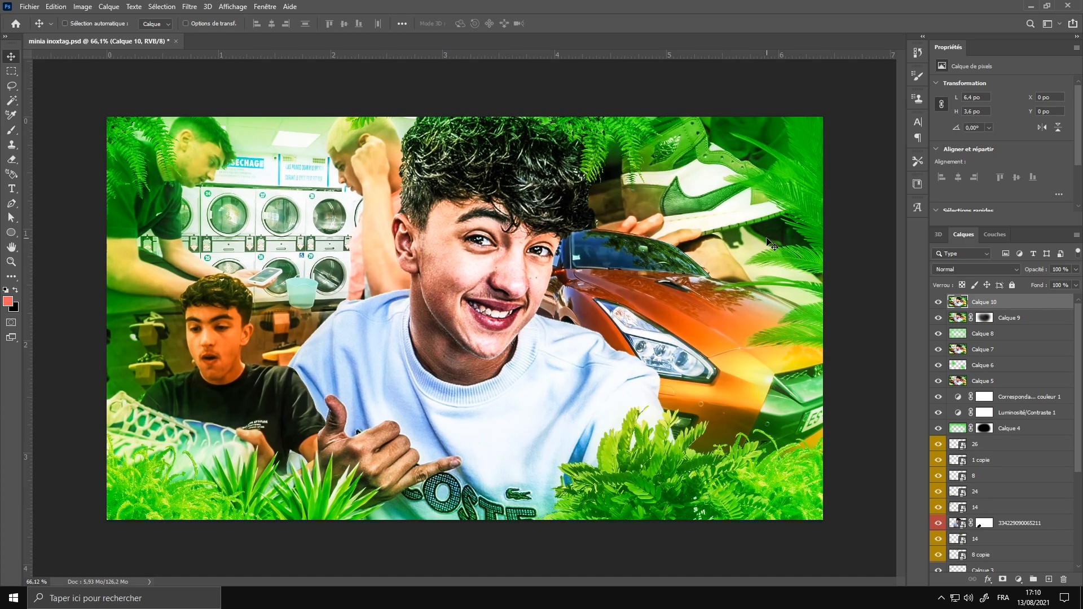